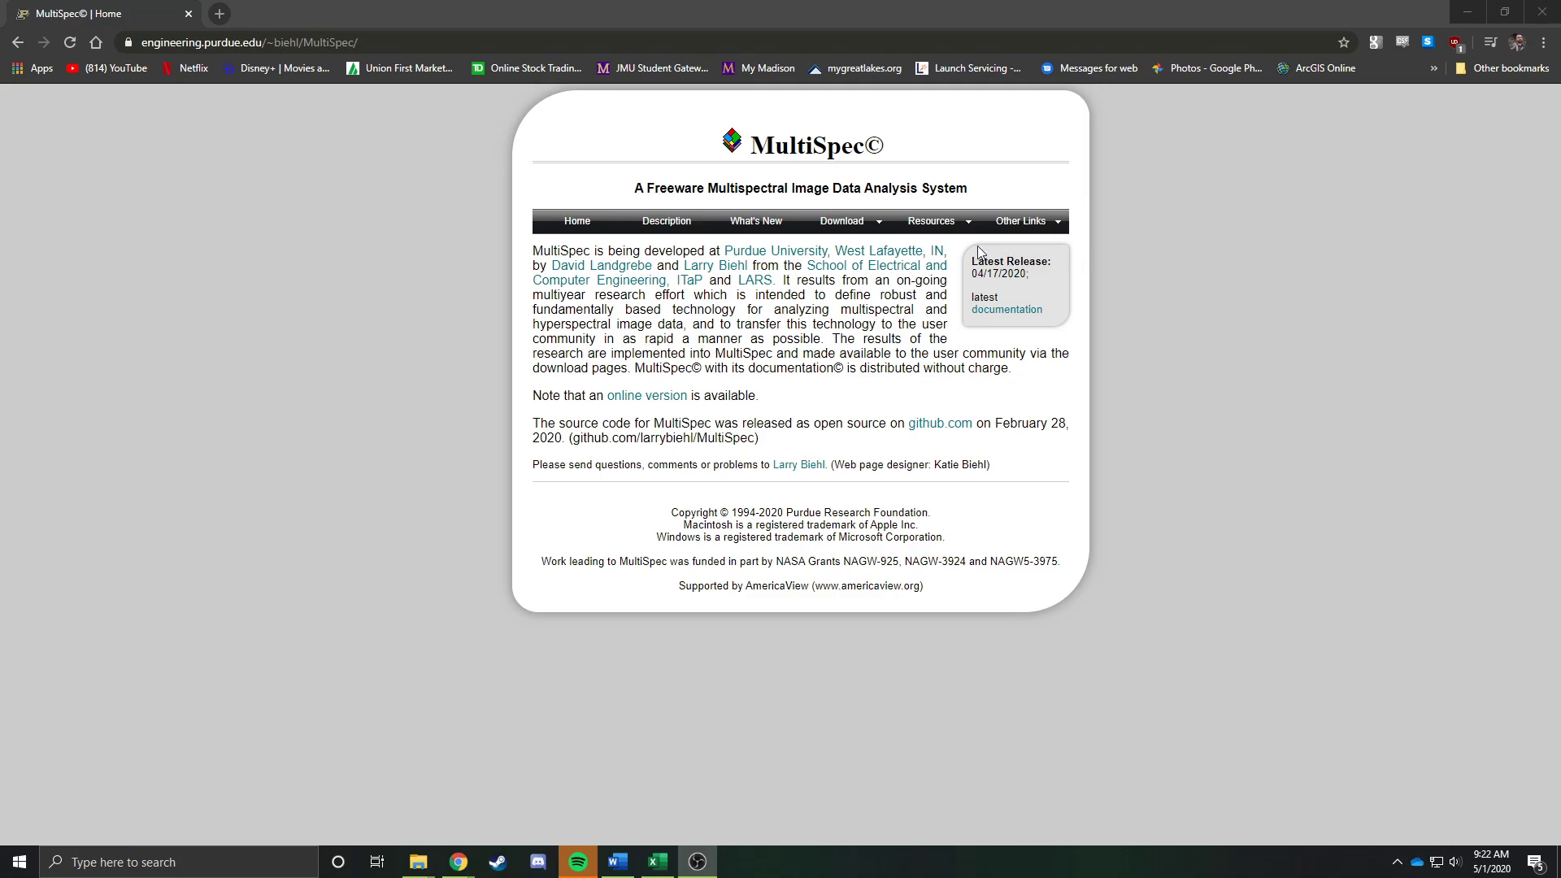
# - Download the 2020.04.17 MultiSpec 64-bit version from the MultiSpec site's Windows download page
pyautogui.moveTo(411, 46); pyautogui.dragTo(118, 45)
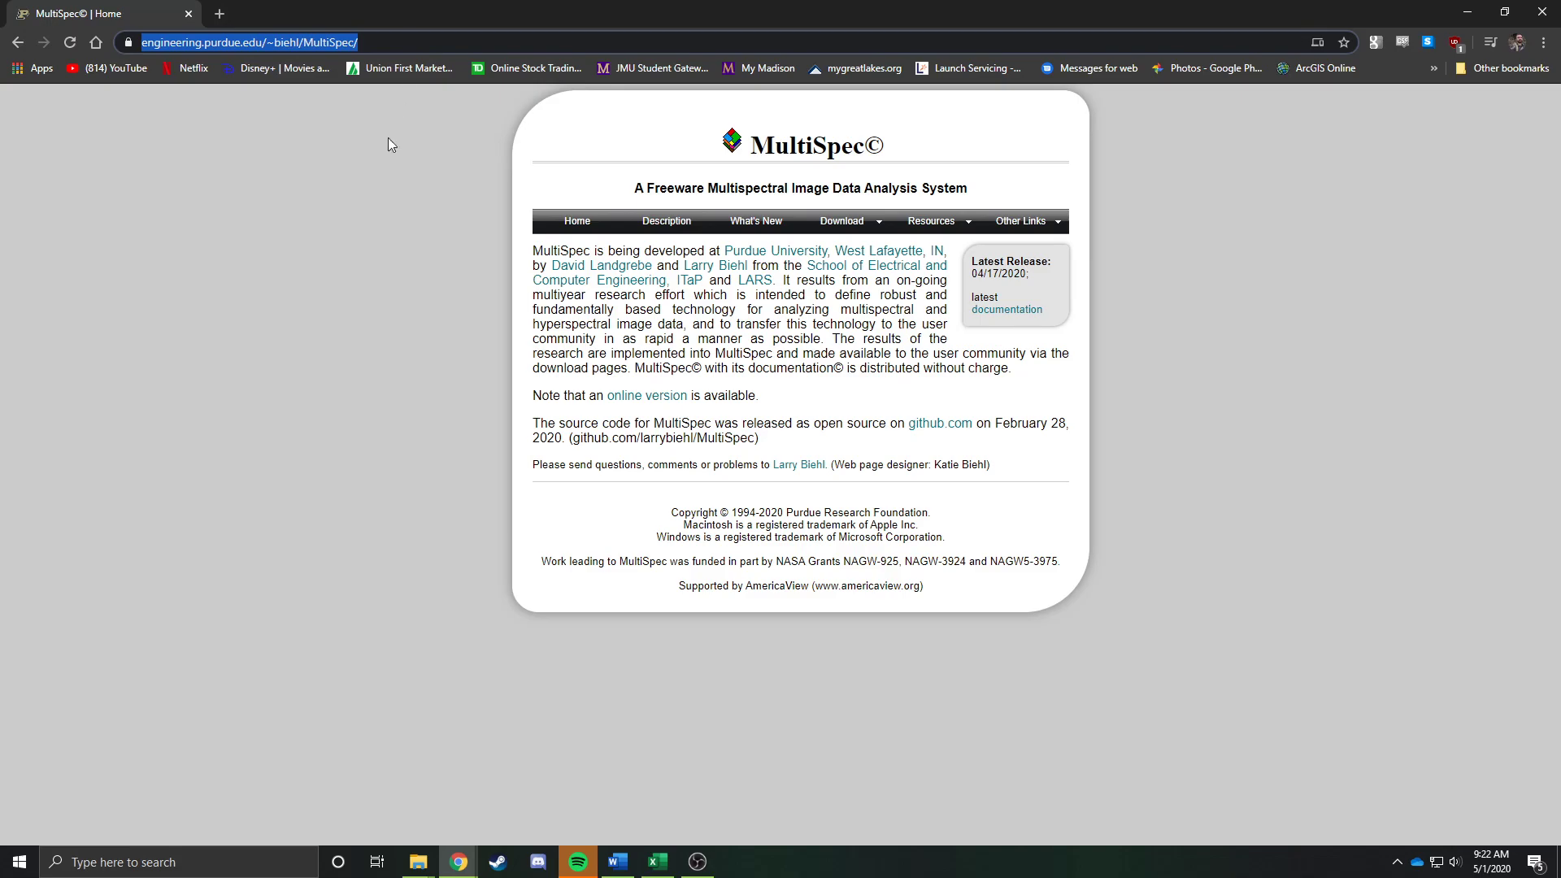
pyautogui.click(469, 468)
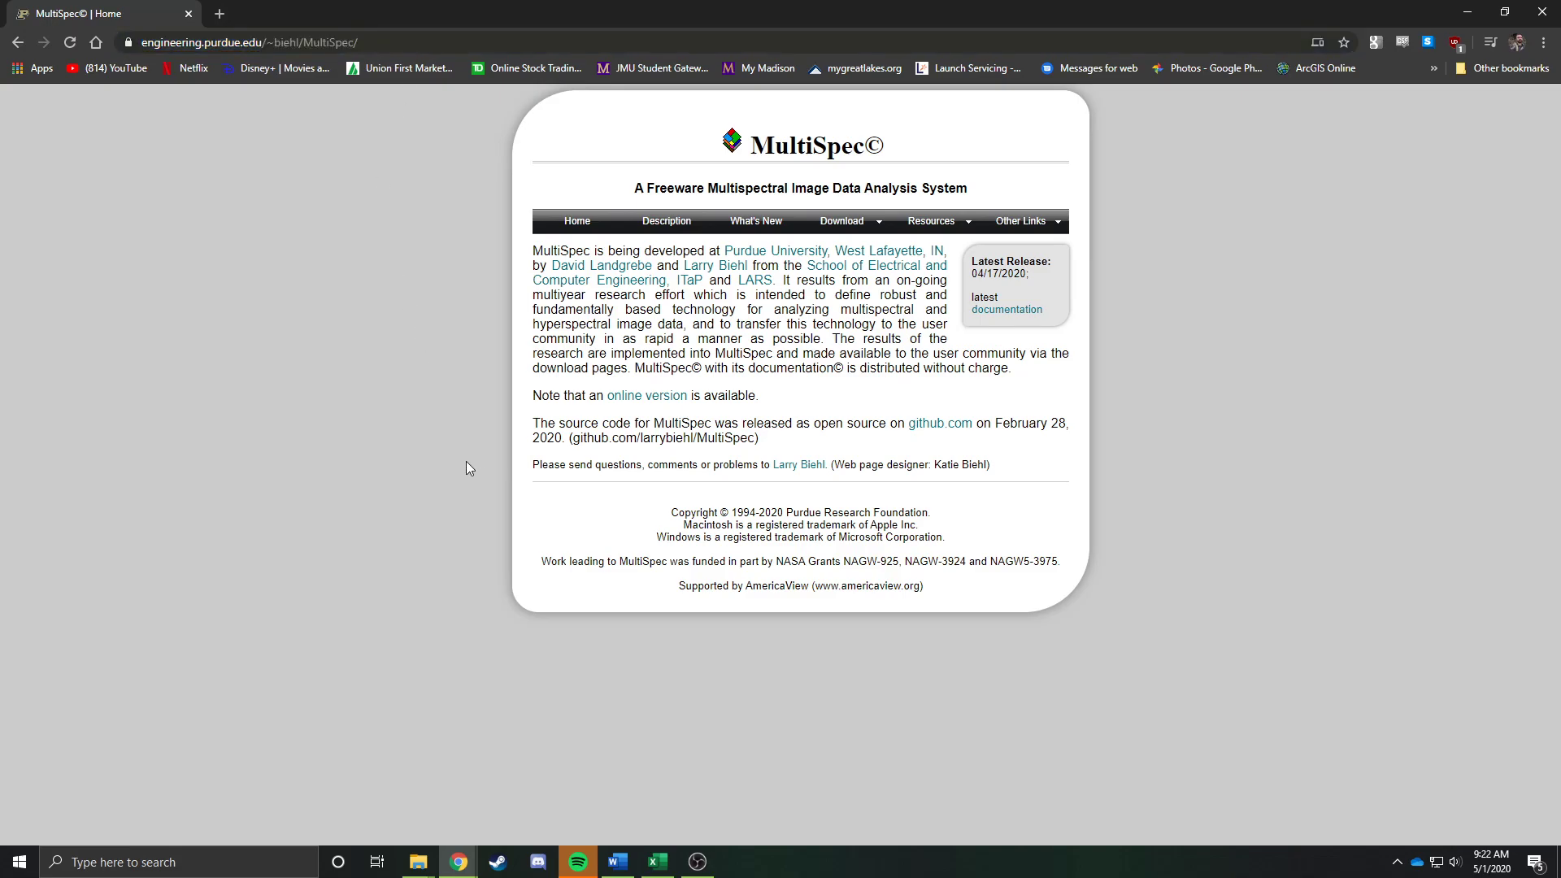
pyautogui.moveTo(859, 229)
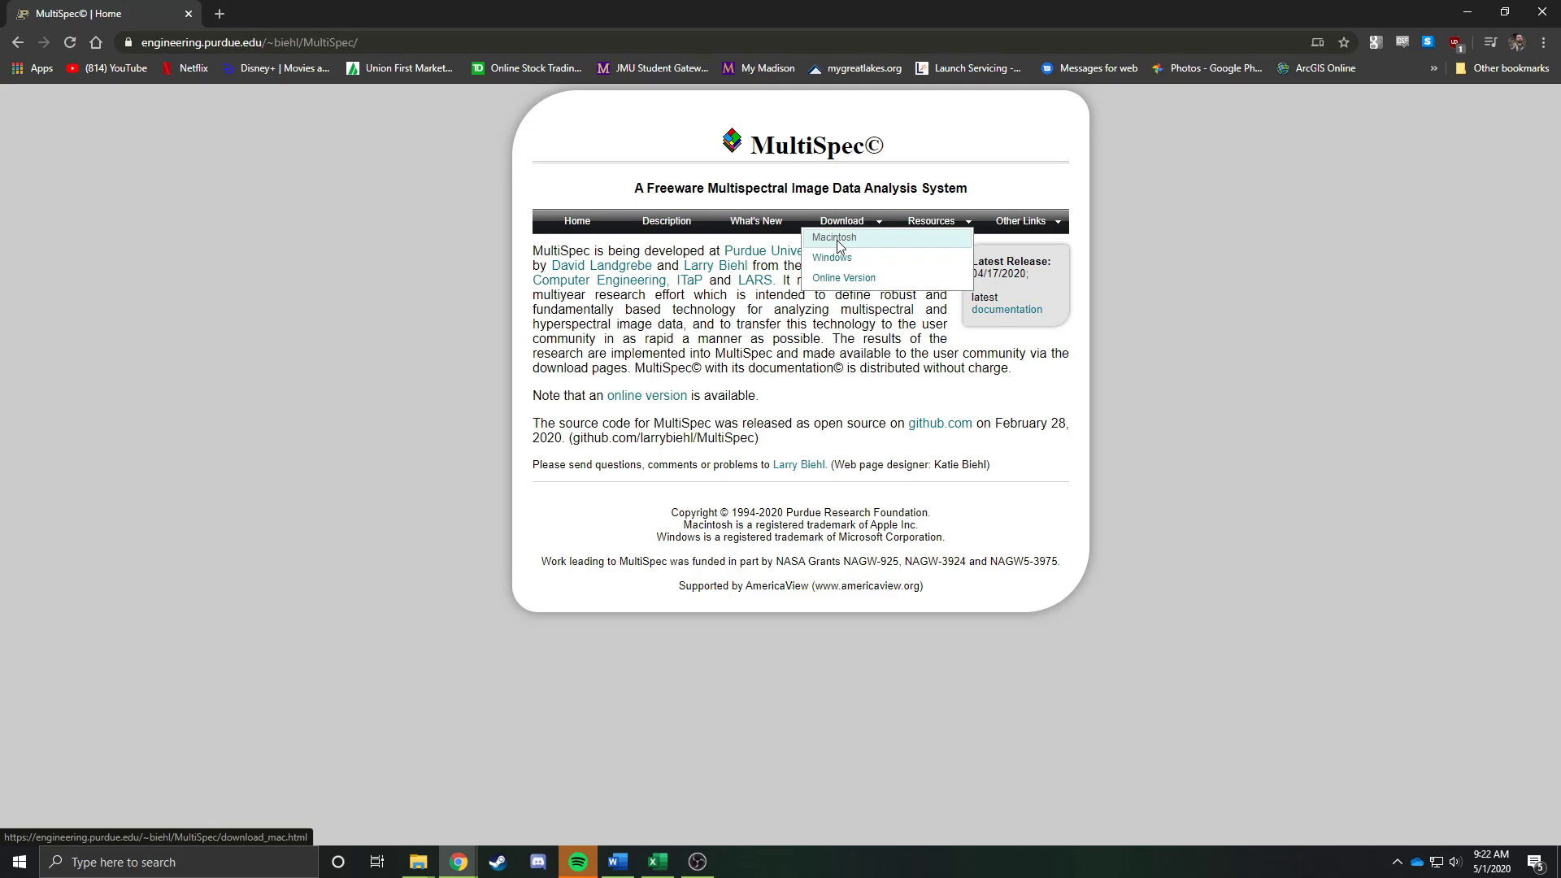
pyautogui.click(848, 266)
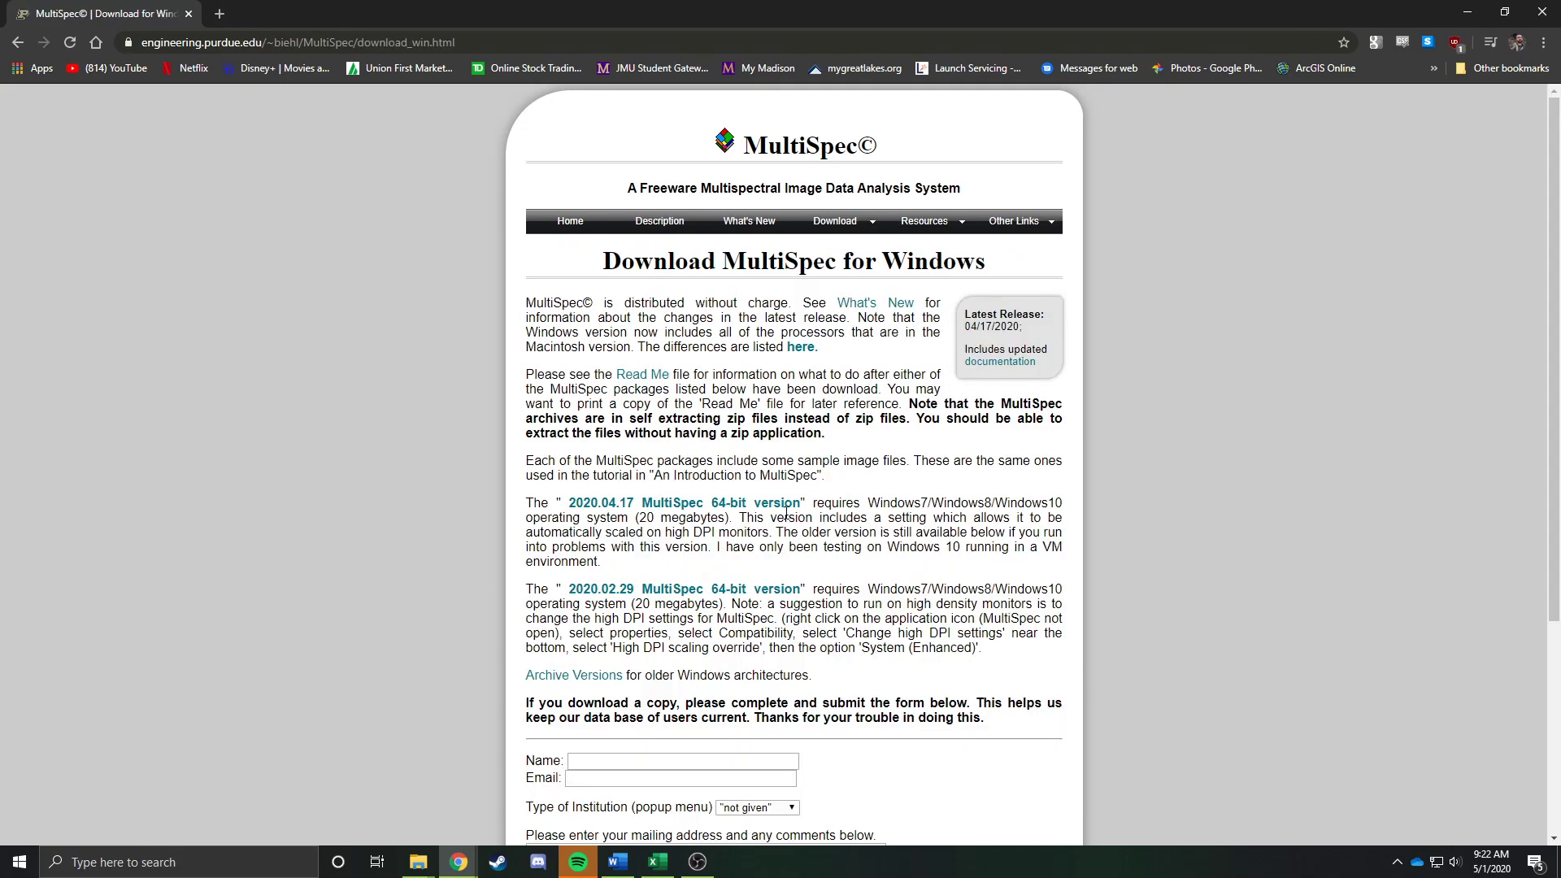
pyautogui.click(666, 511)
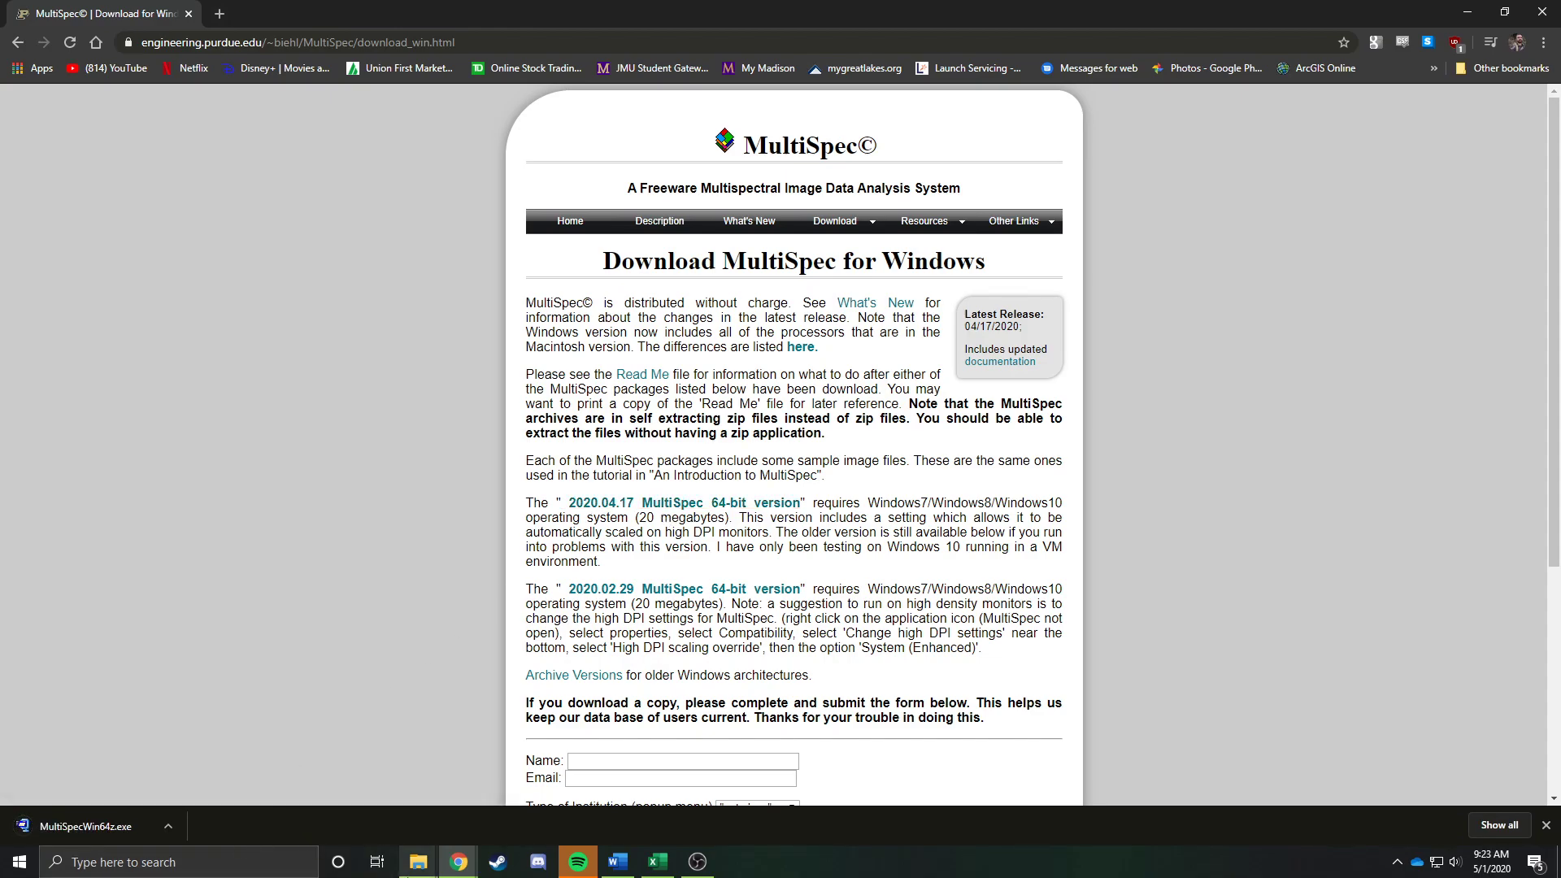
# - Run MultiSpecWin64z from the Downloads folder and allow it past the Windows SmartScreen block
pyautogui.moveTo(418, 862)
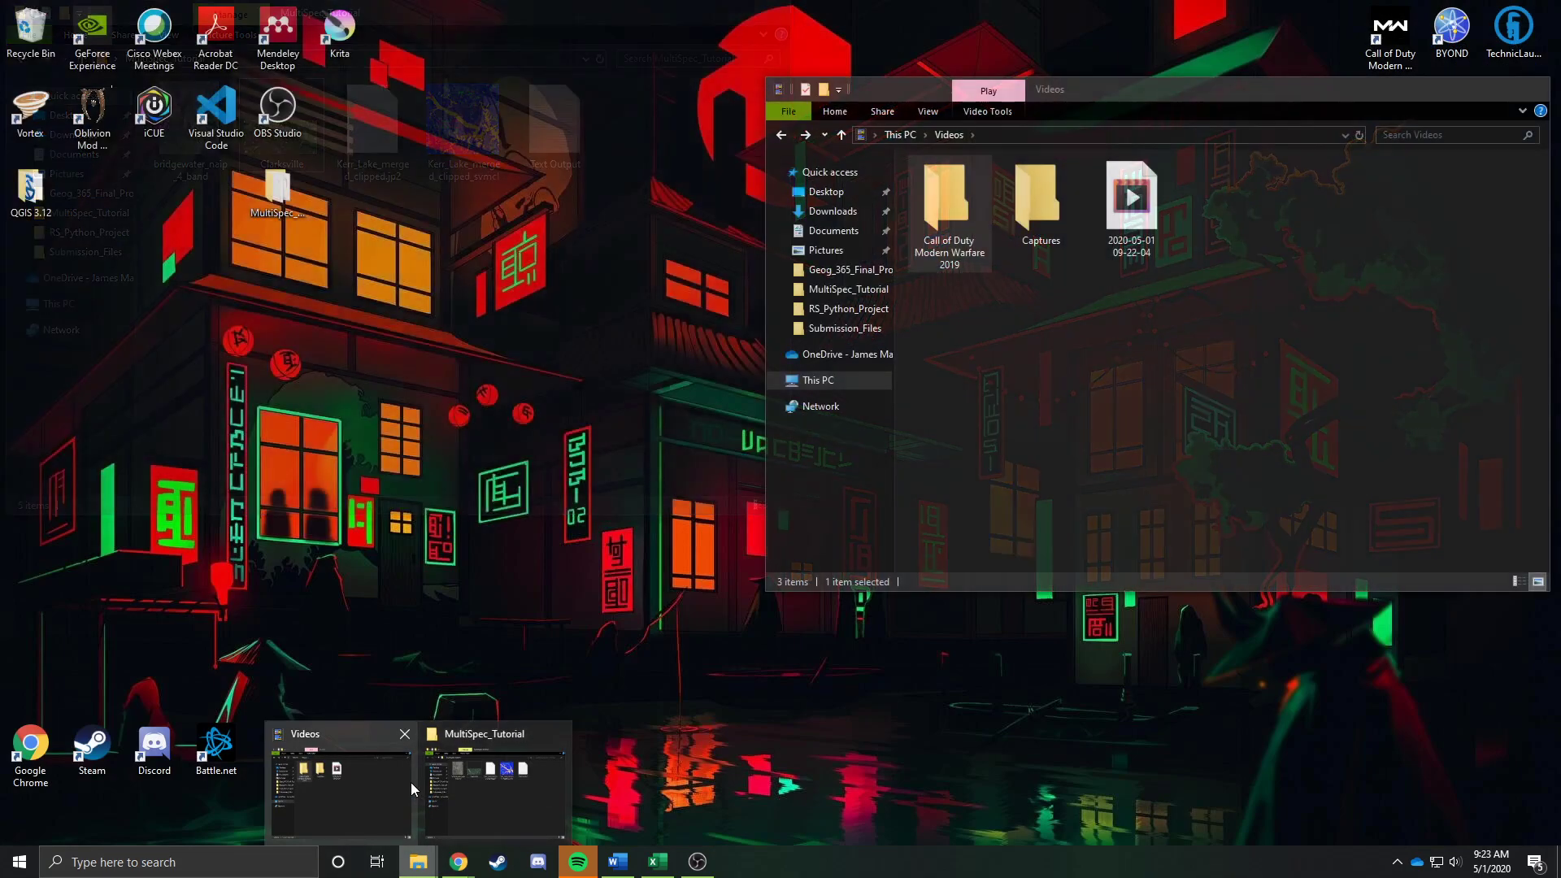
pyautogui.click(411, 782)
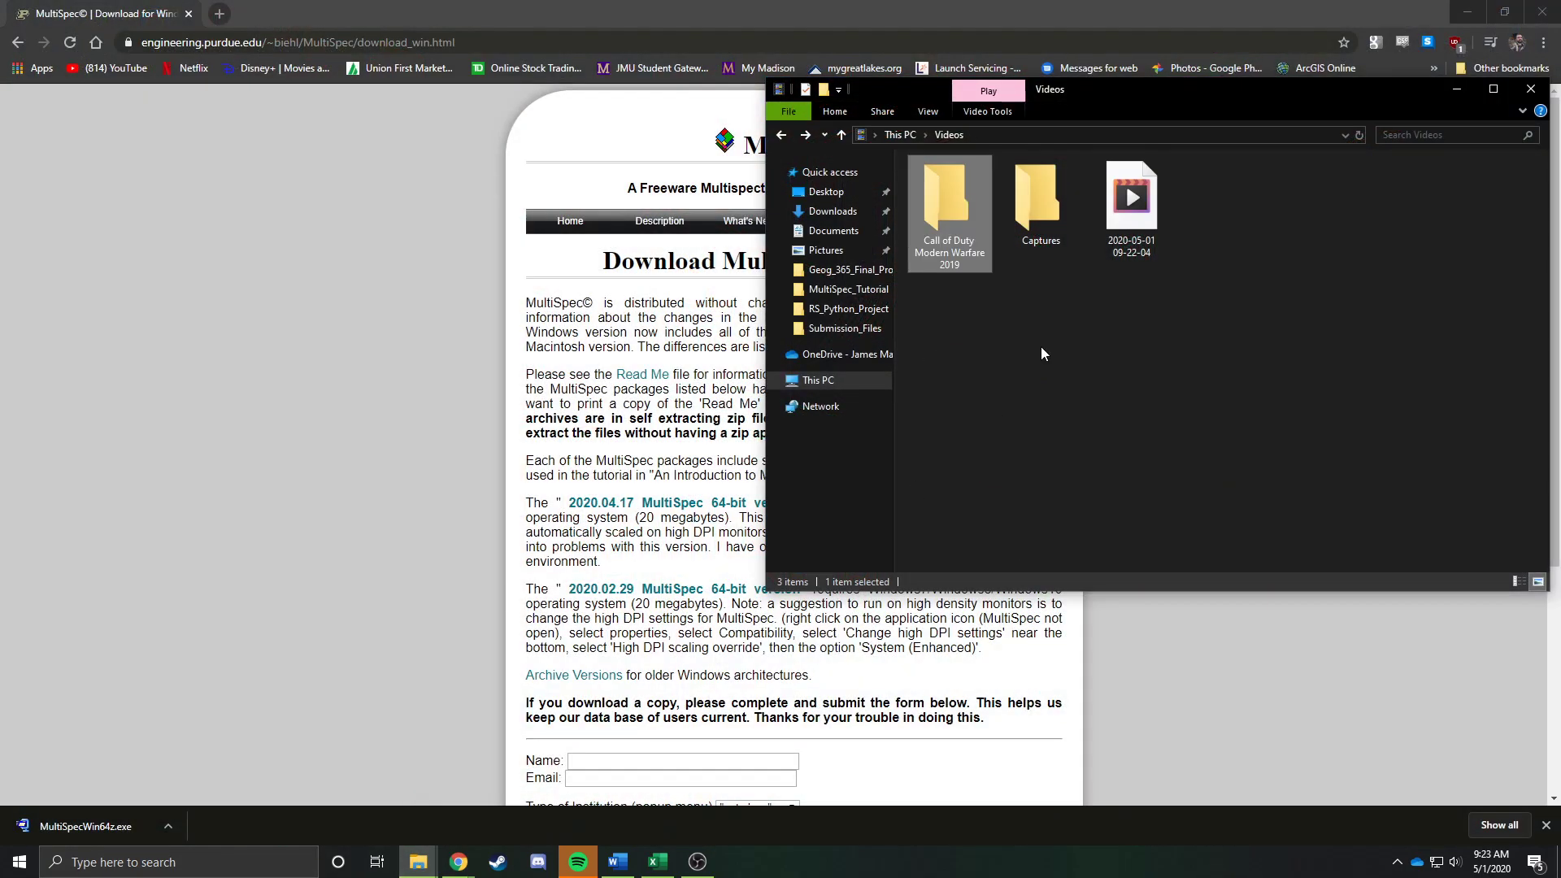
pyautogui.click(833, 213)
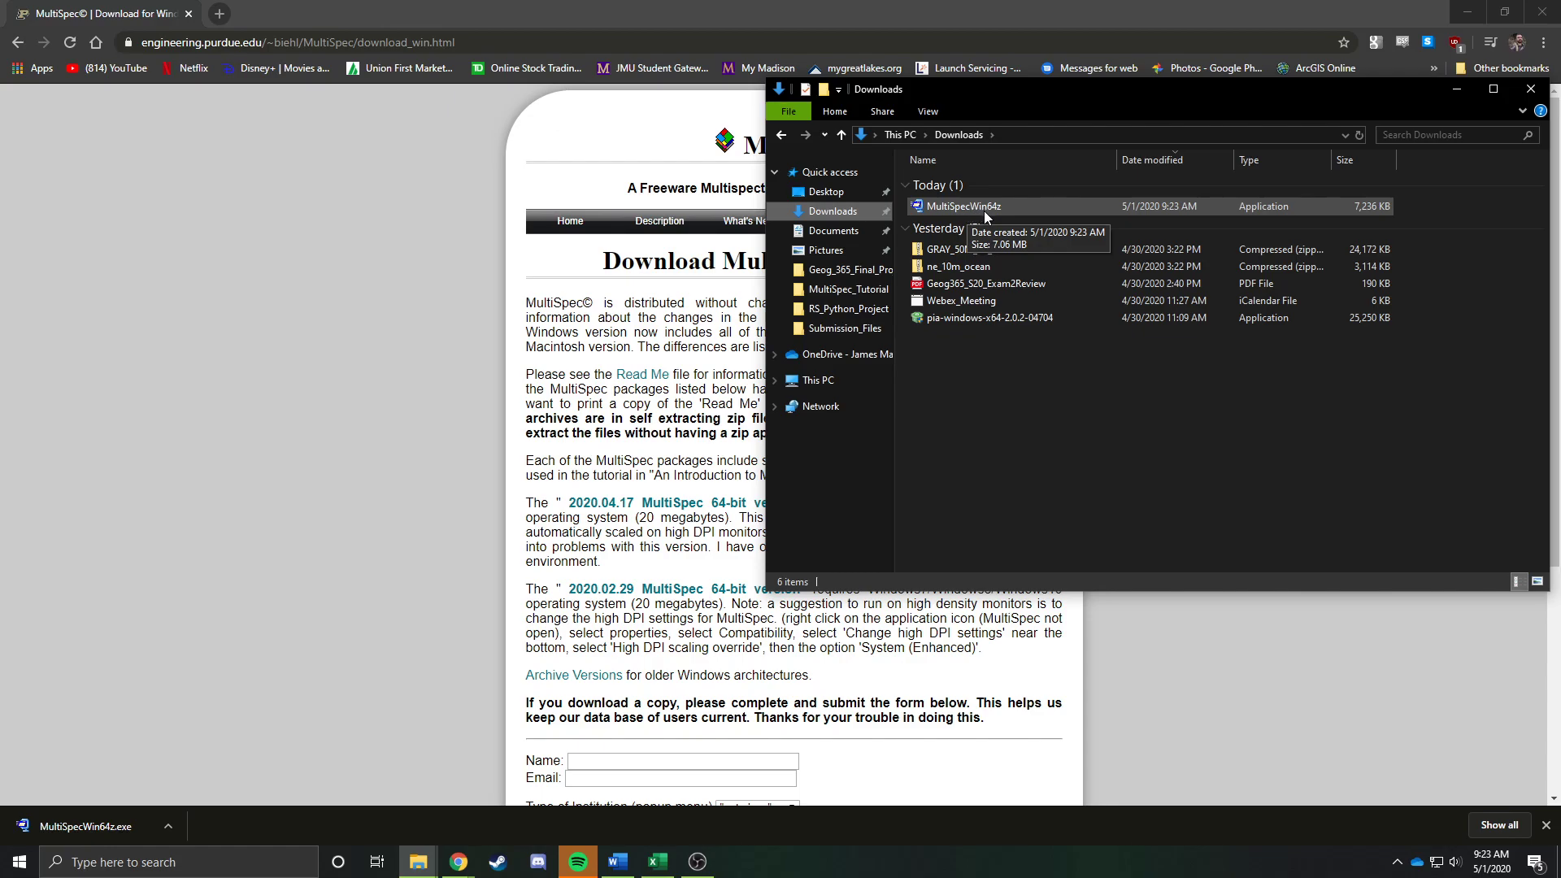
pyautogui.doubleClick(984, 212)
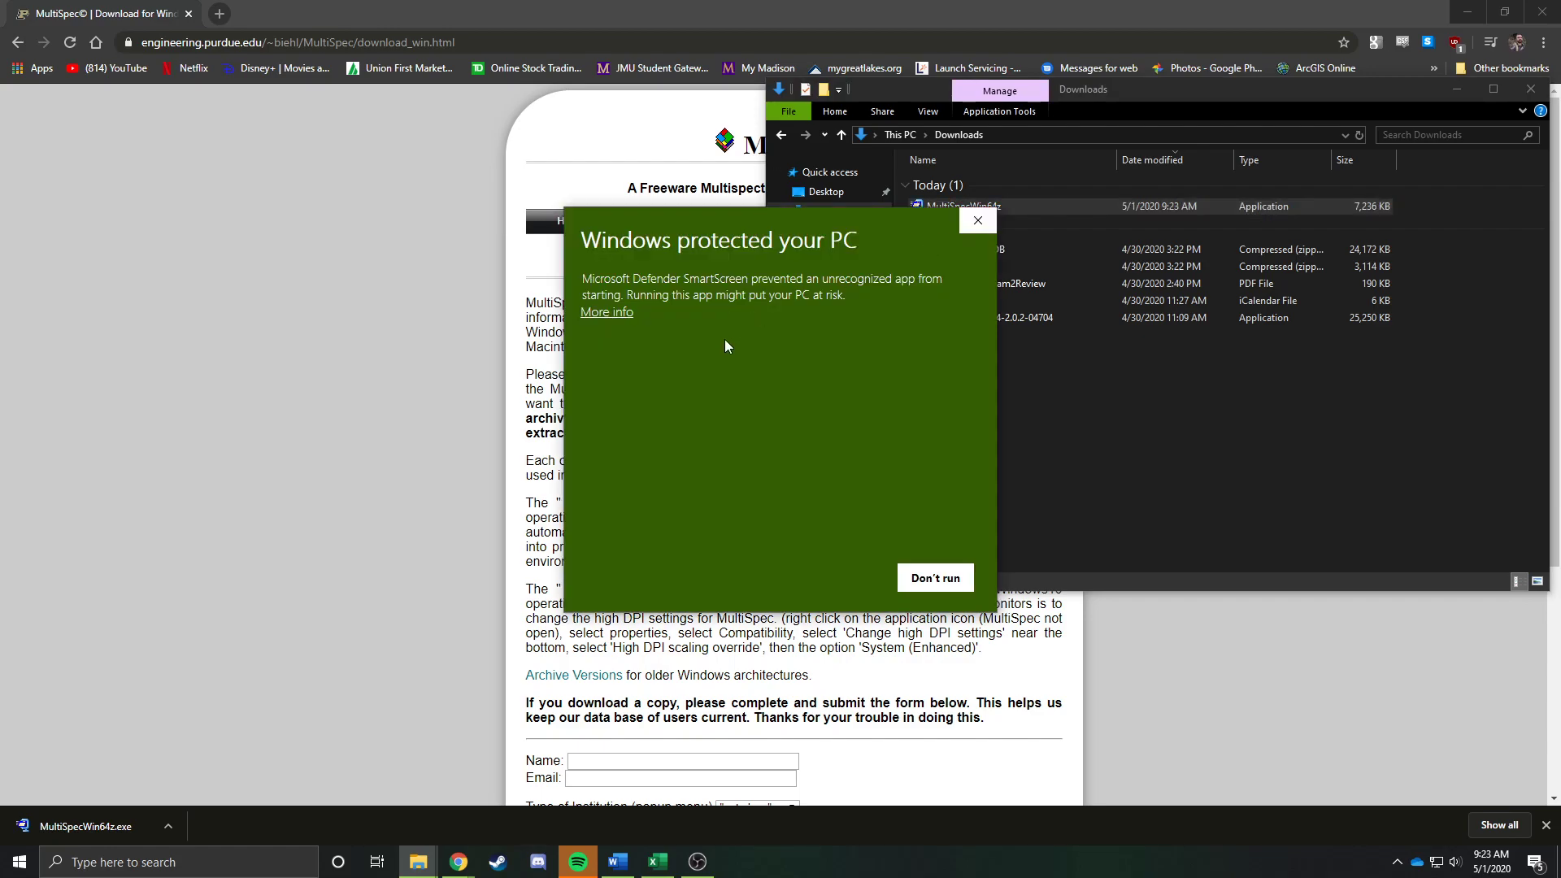
pyautogui.click(623, 314)
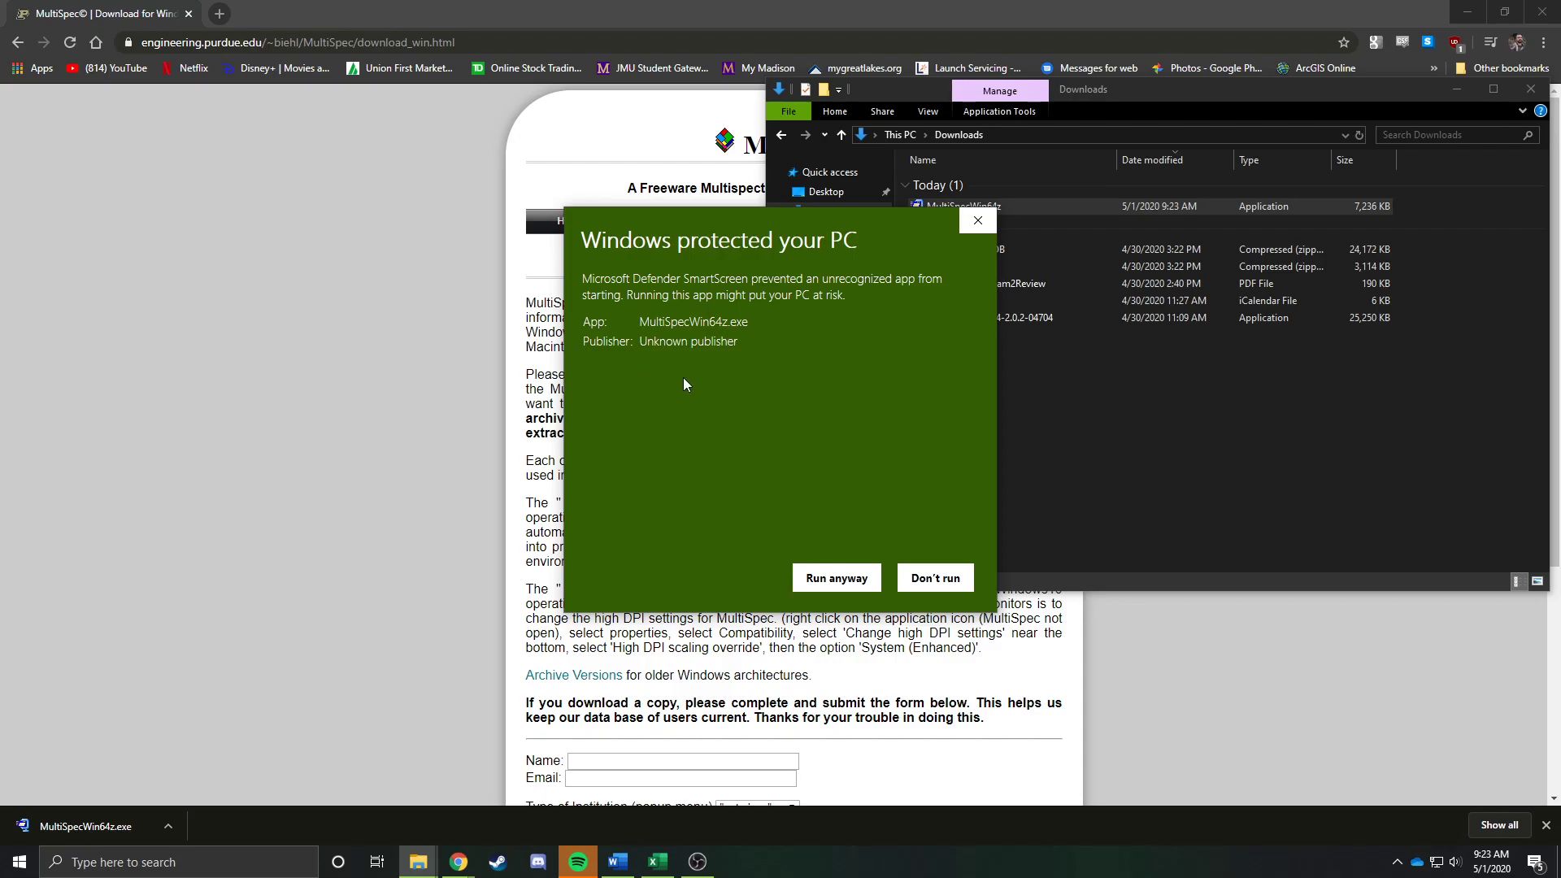
pyautogui.click(823, 582)
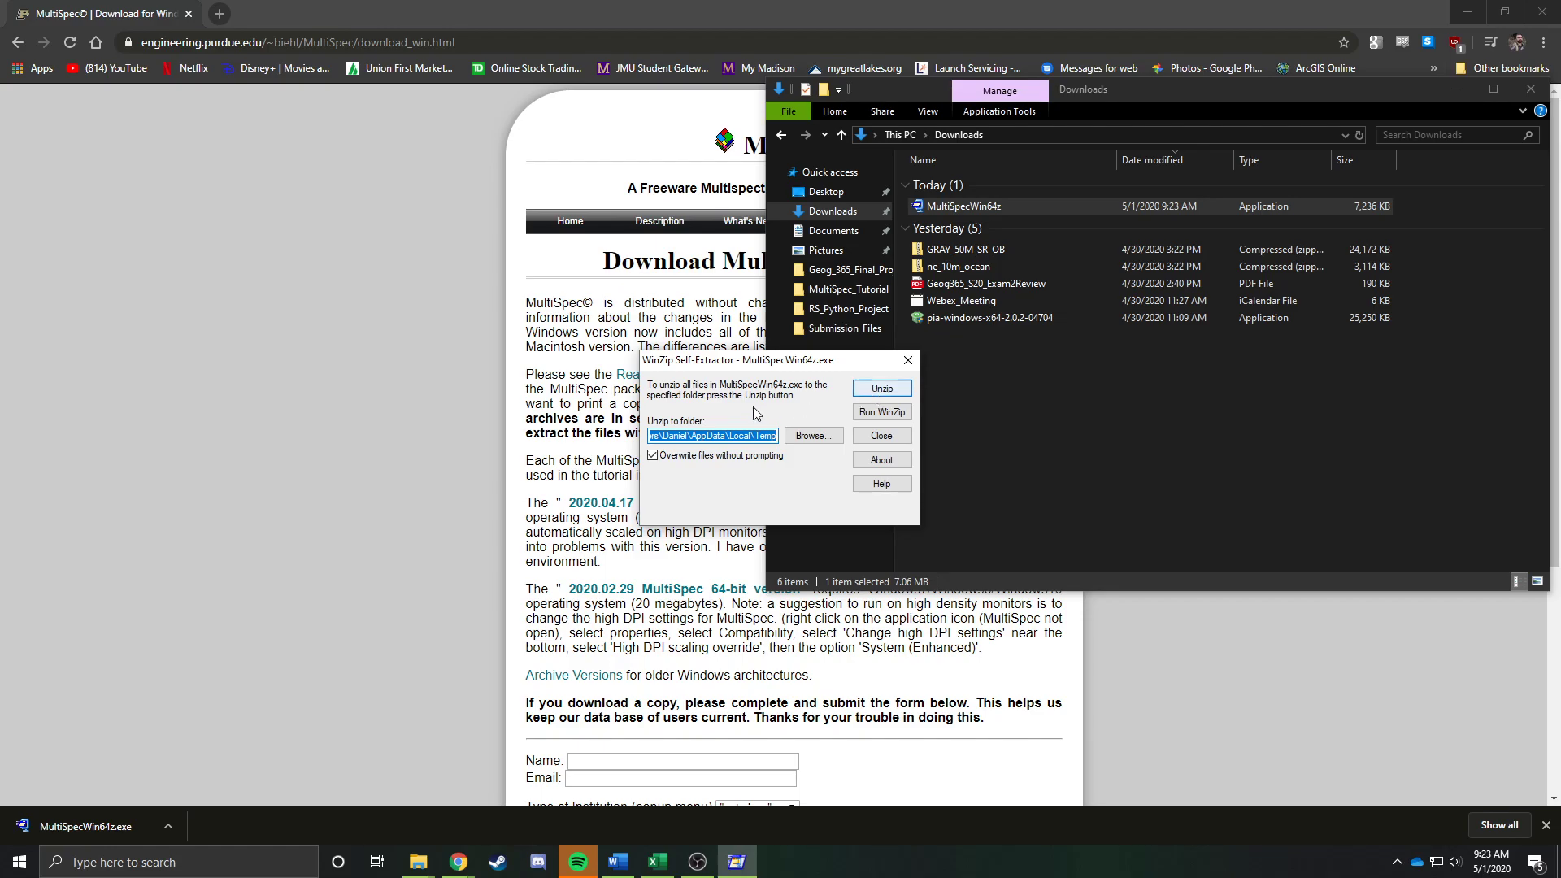
# - Unzip the MultiSpec archive to the Desktop folder and close the self-extractor
pyautogui.click(721, 437)
pyautogui.press('Home')
pyautogui.press('End')
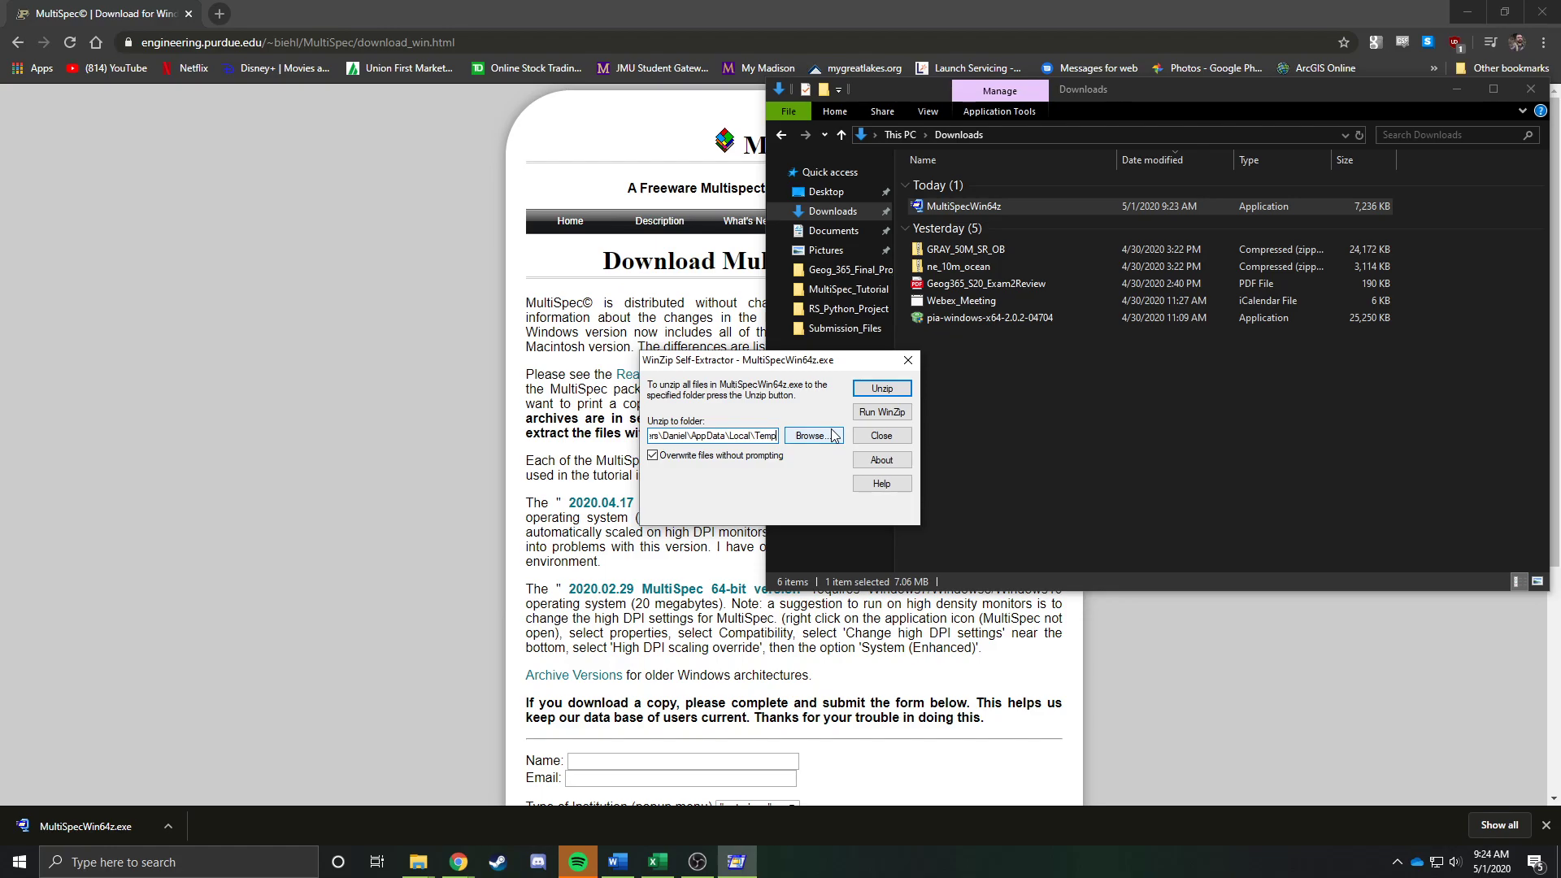
pyautogui.click(821, 440)
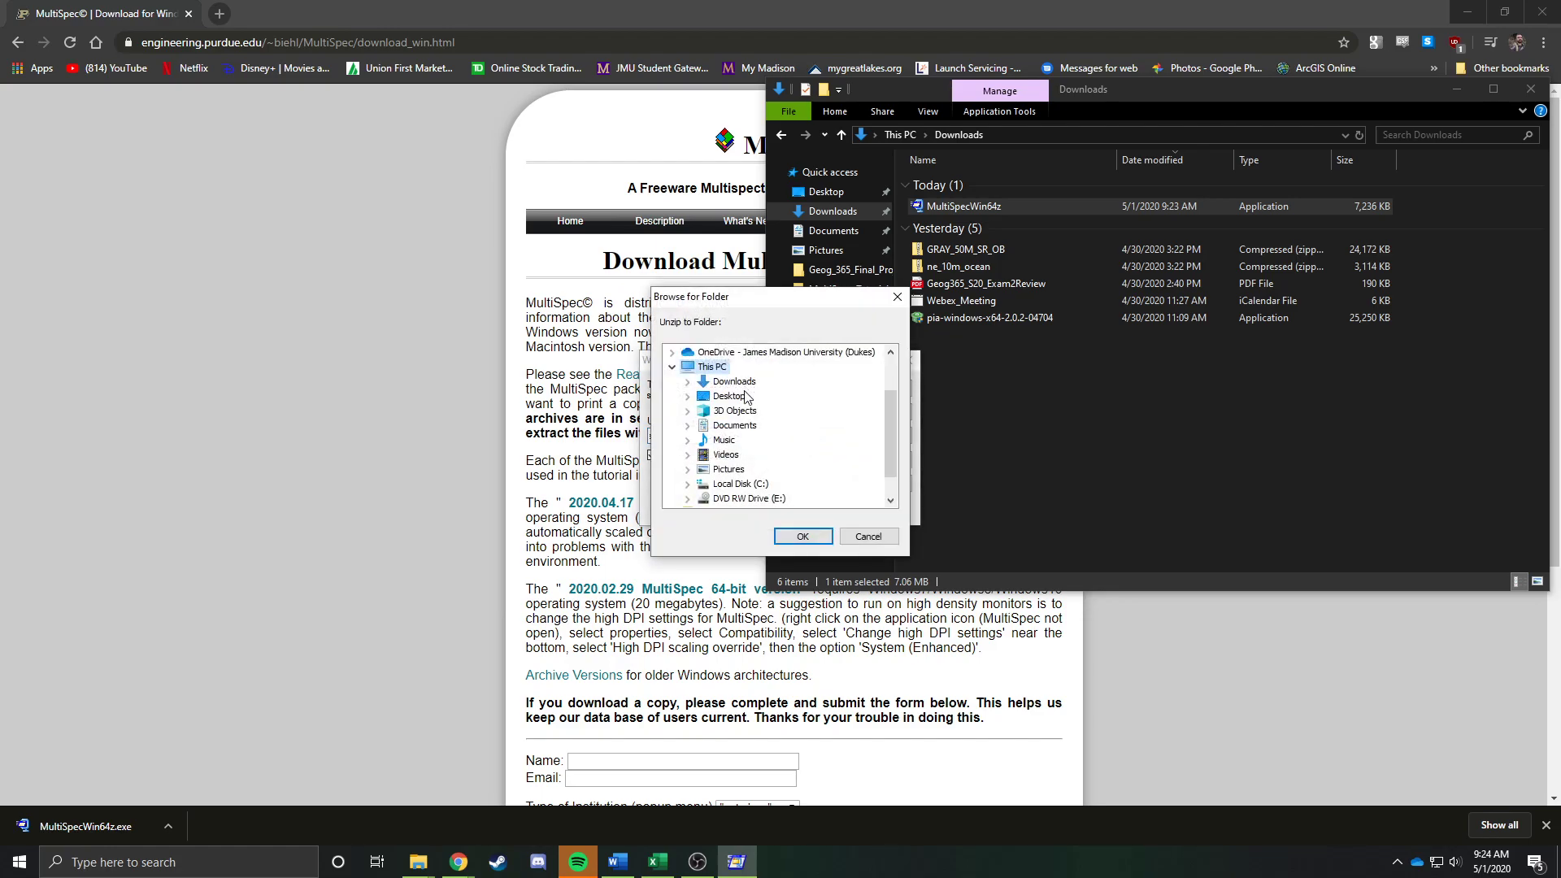
pyautogui.click(729, 397)
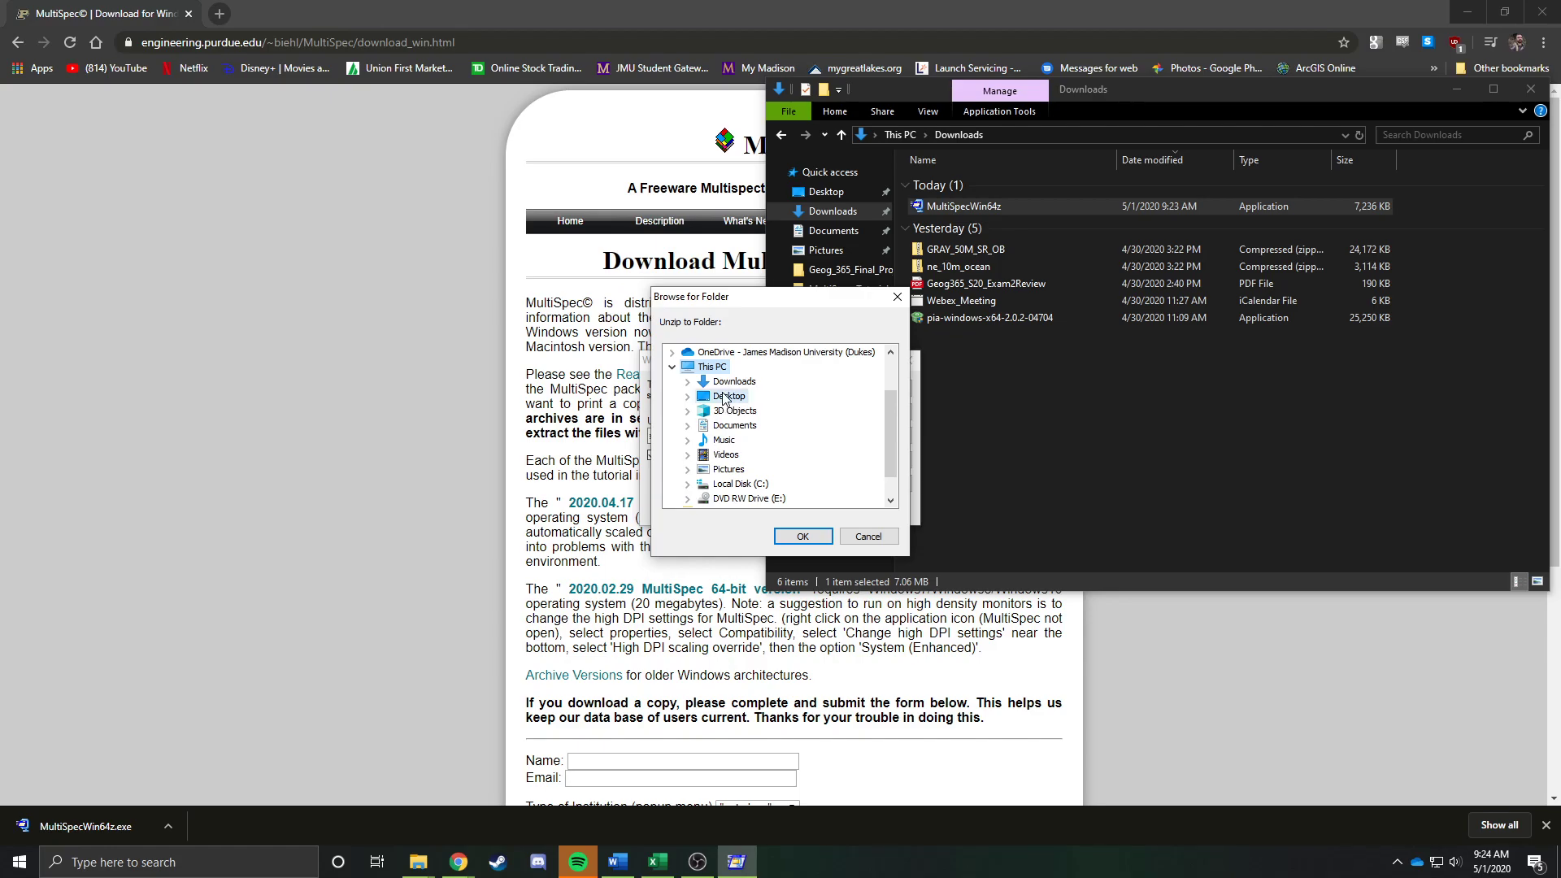
pyautogui.click(805, 536)
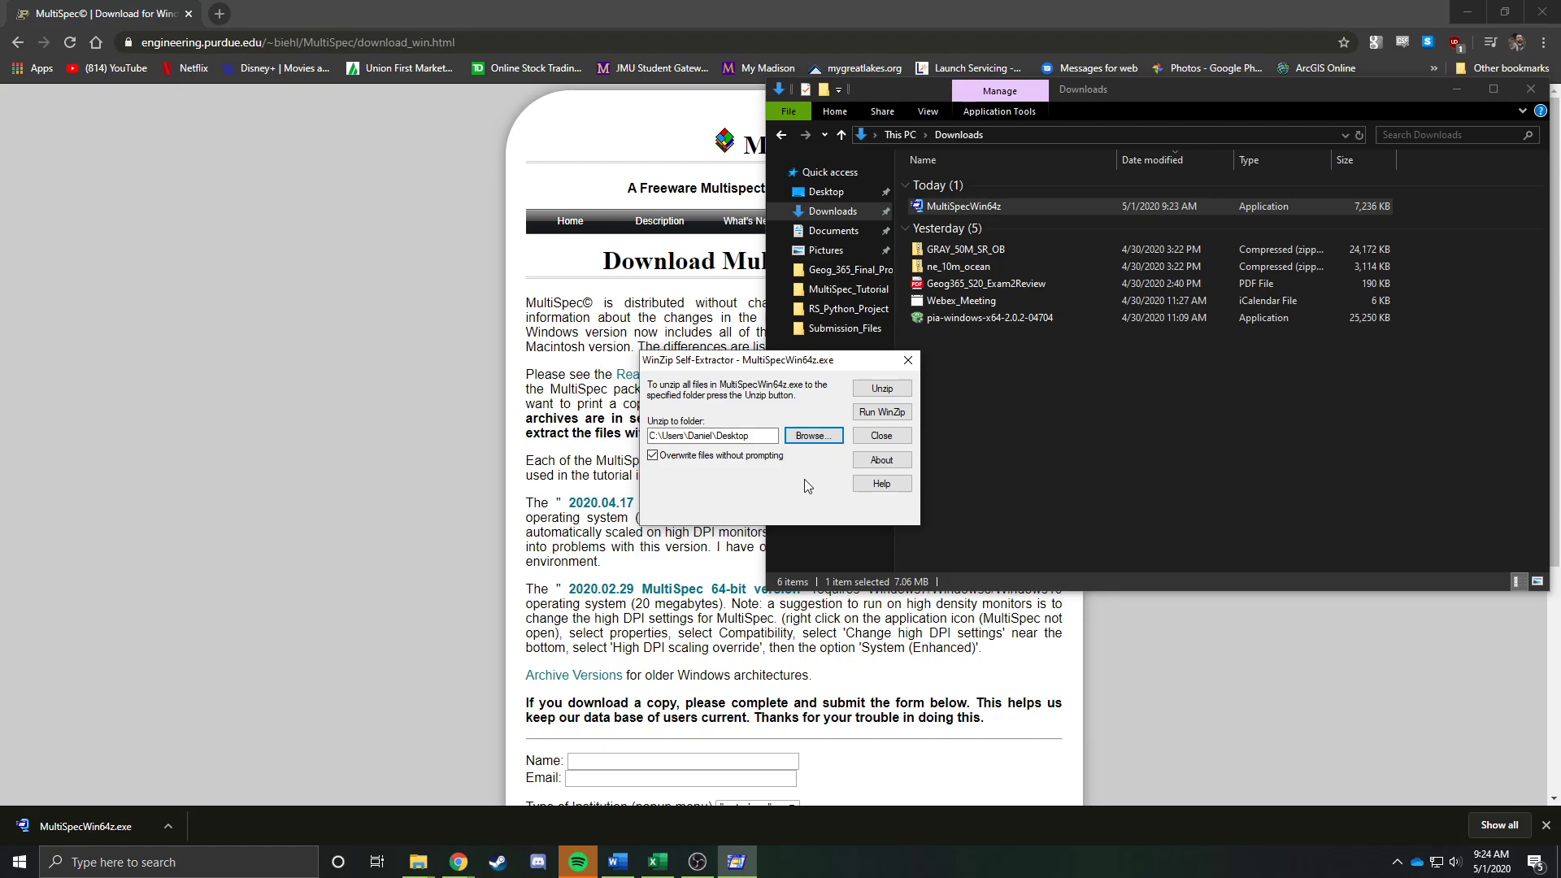
pyautogui.click(888, 391)
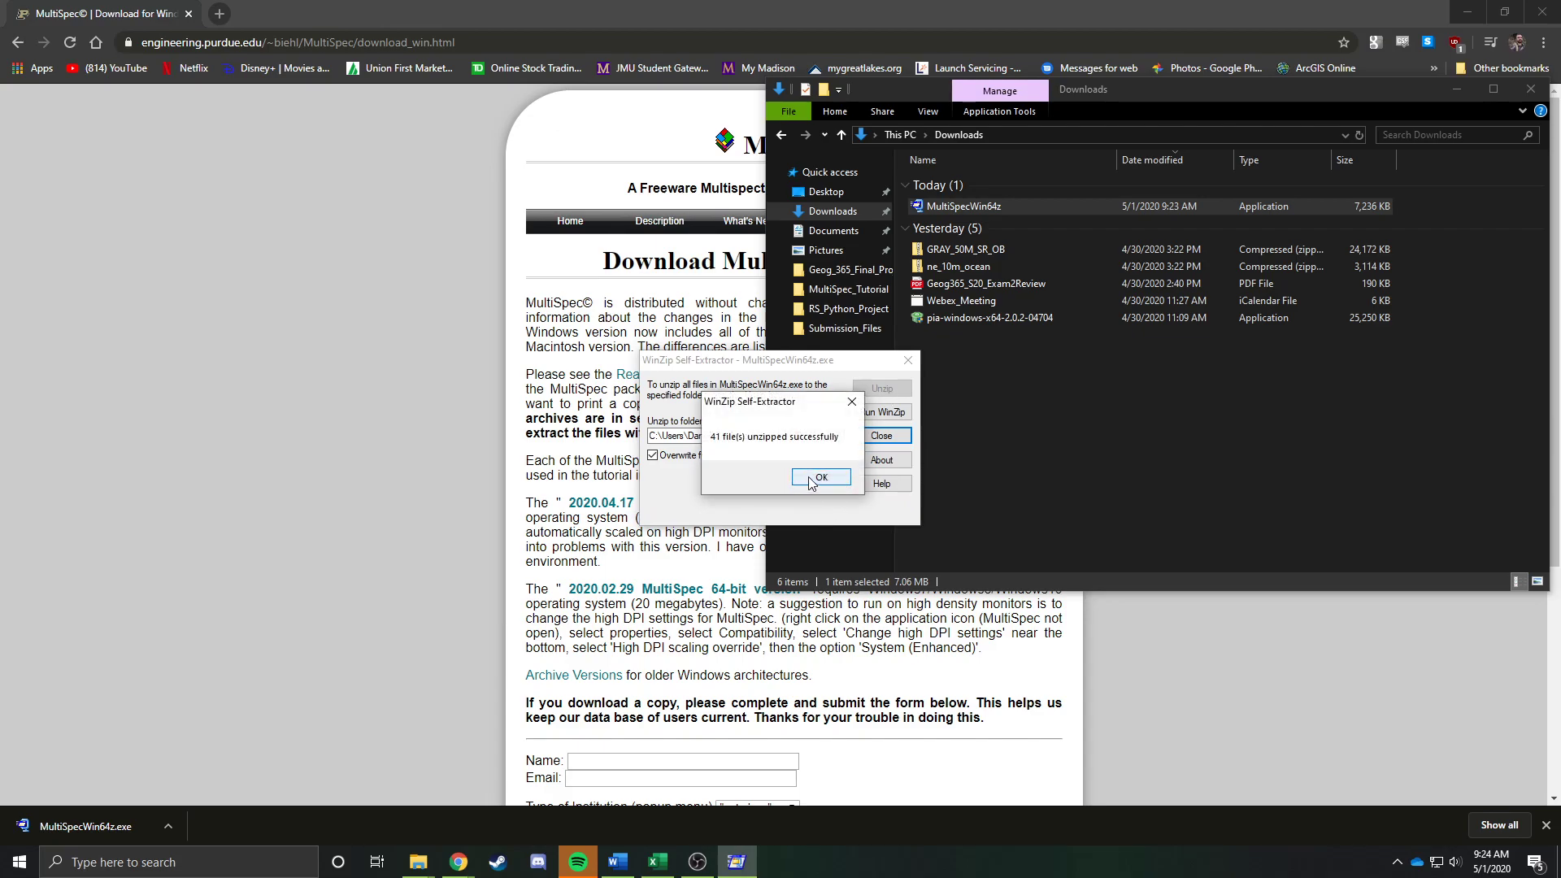
pyautogui.click(811, 480)
pyautogui.click(908, 360)
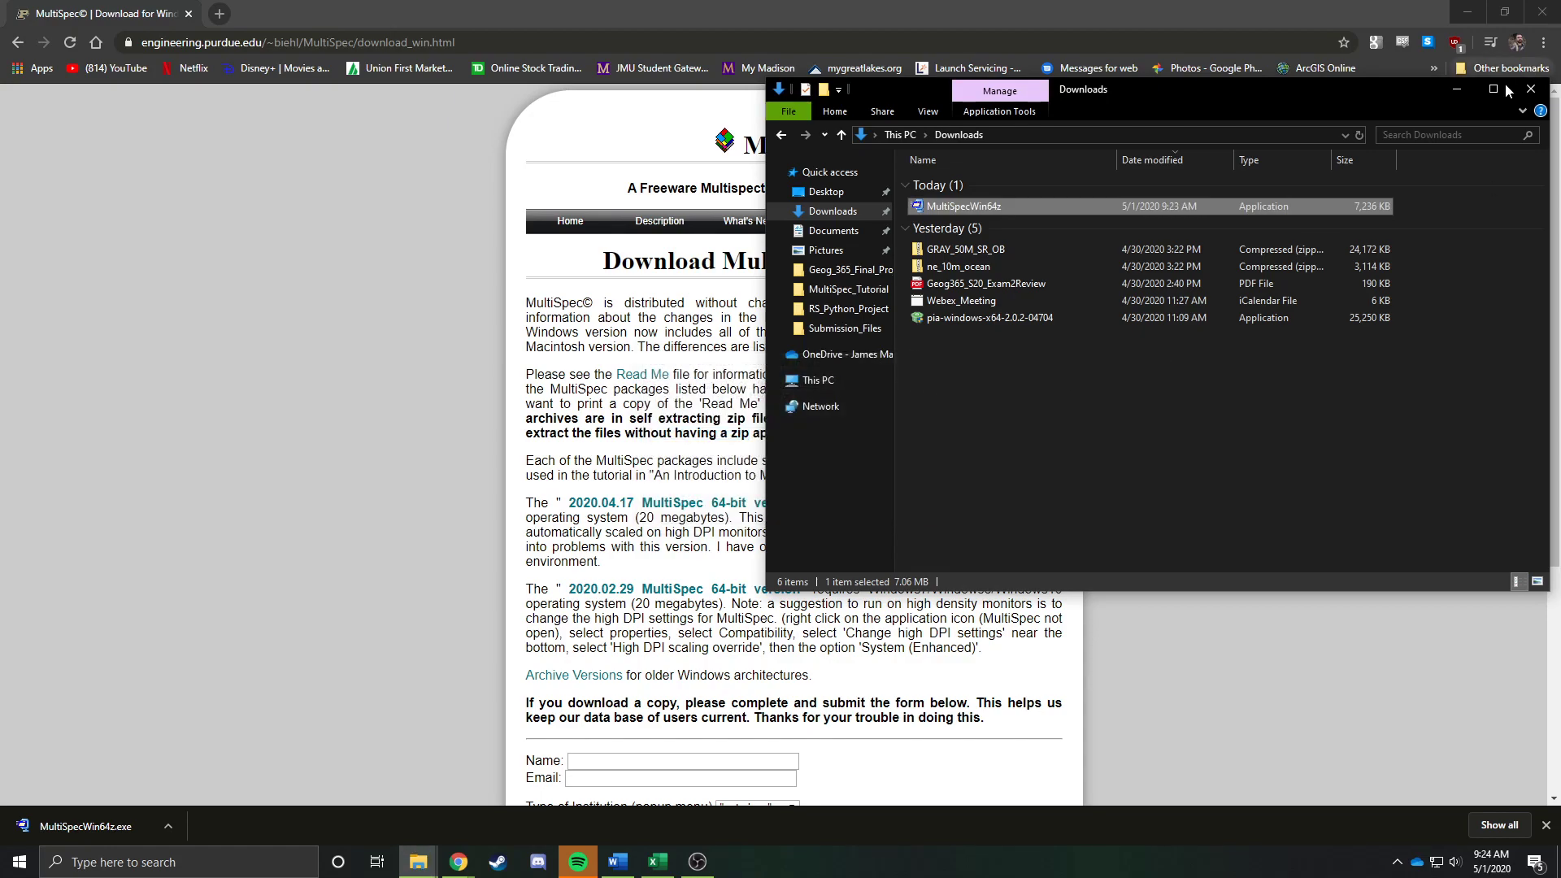
# - Clear the open windows from view and move the extracted MultiSpecWin64 folder to an empty spot on the desktop away from other icons
pyautogui.click(1530, 88)
pyautogui.click(1466, 12)
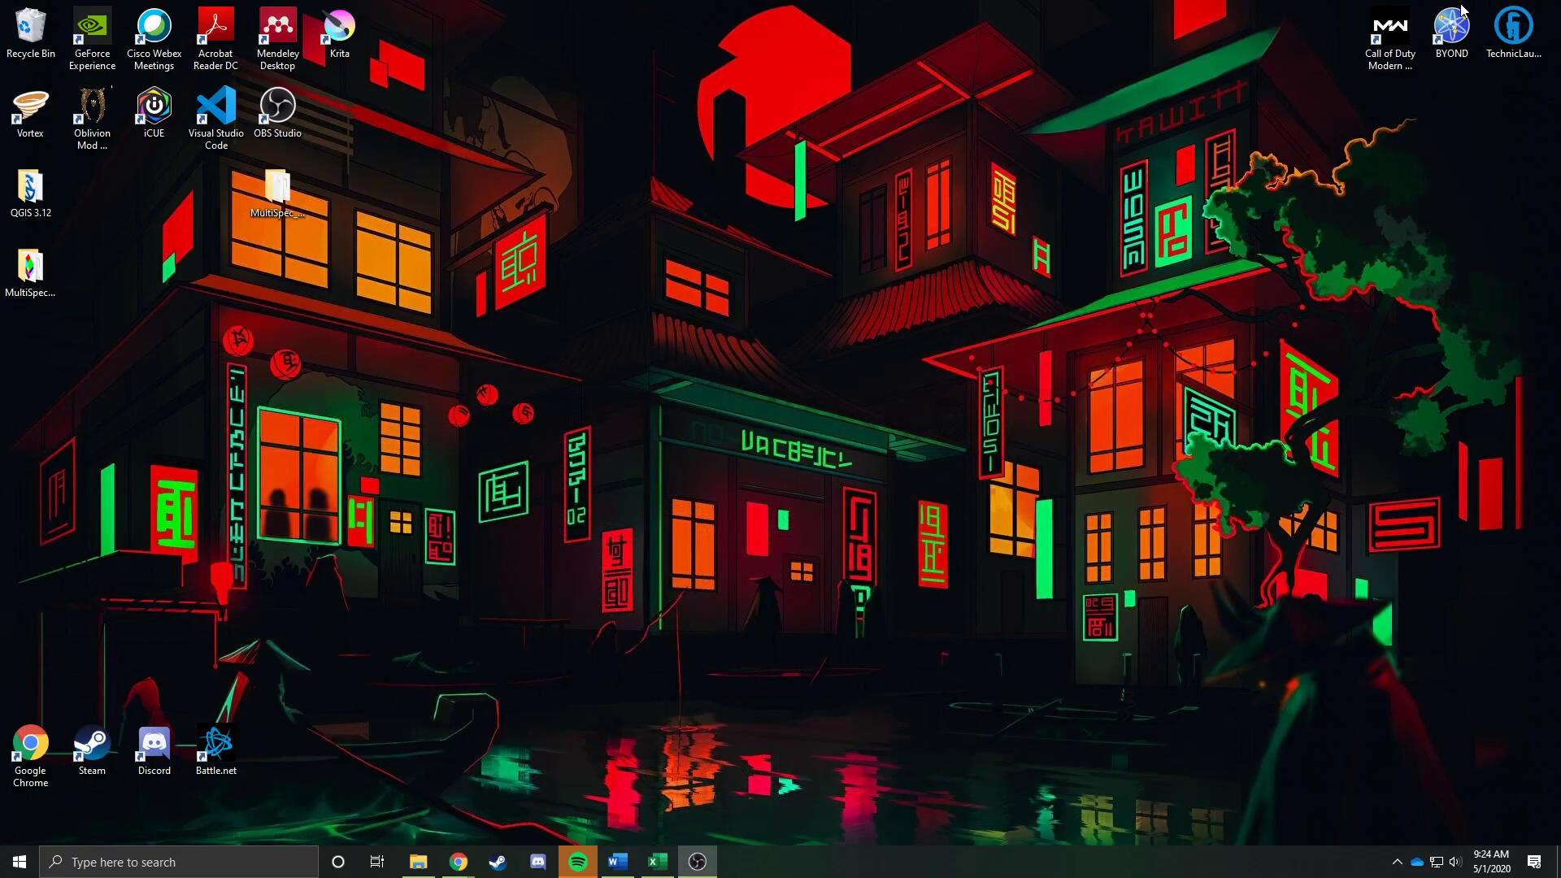
pyautogui.moveTo(30, 272); pyautogui.dragTo(606, 85)
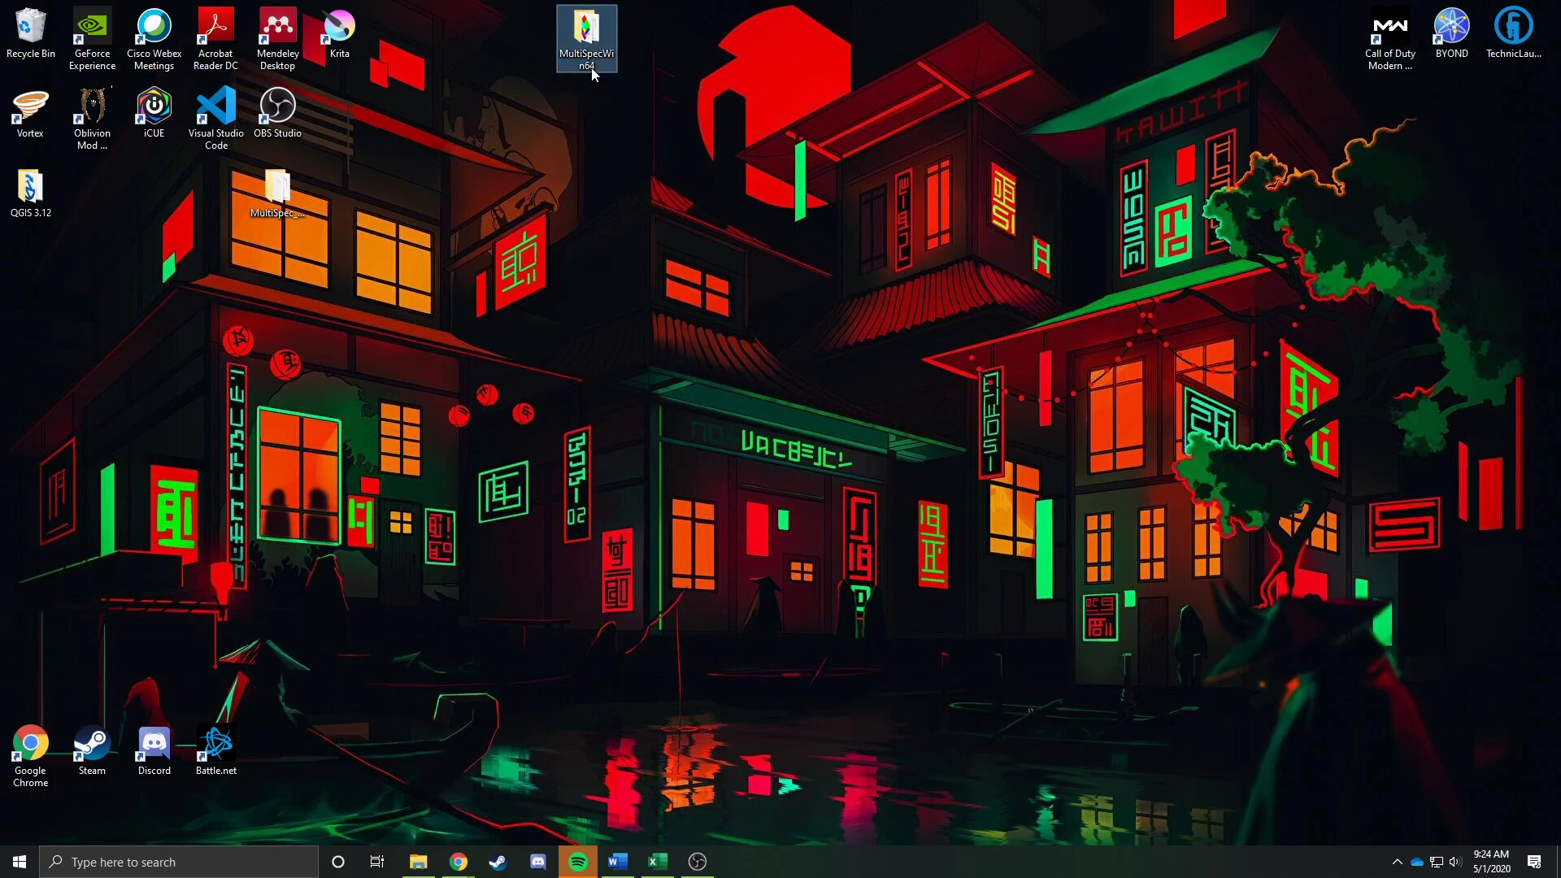
# - Find the %appdata% folder through Windows search and browse from it to the AppData\Local\Temp folder
pyautogui.click(230, 850)
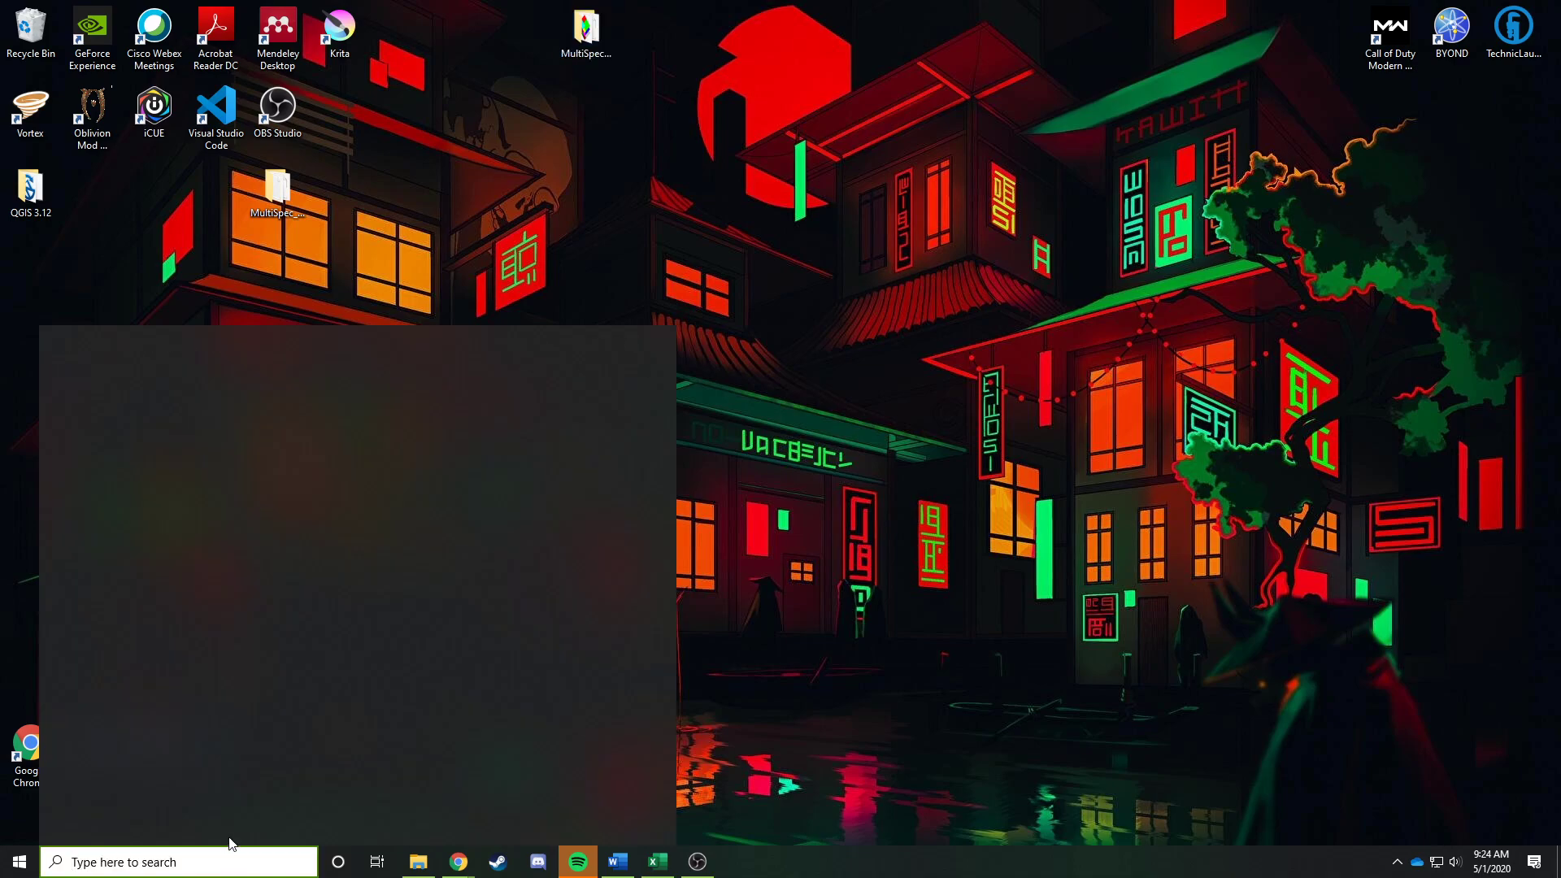
pyautogui.write('%')
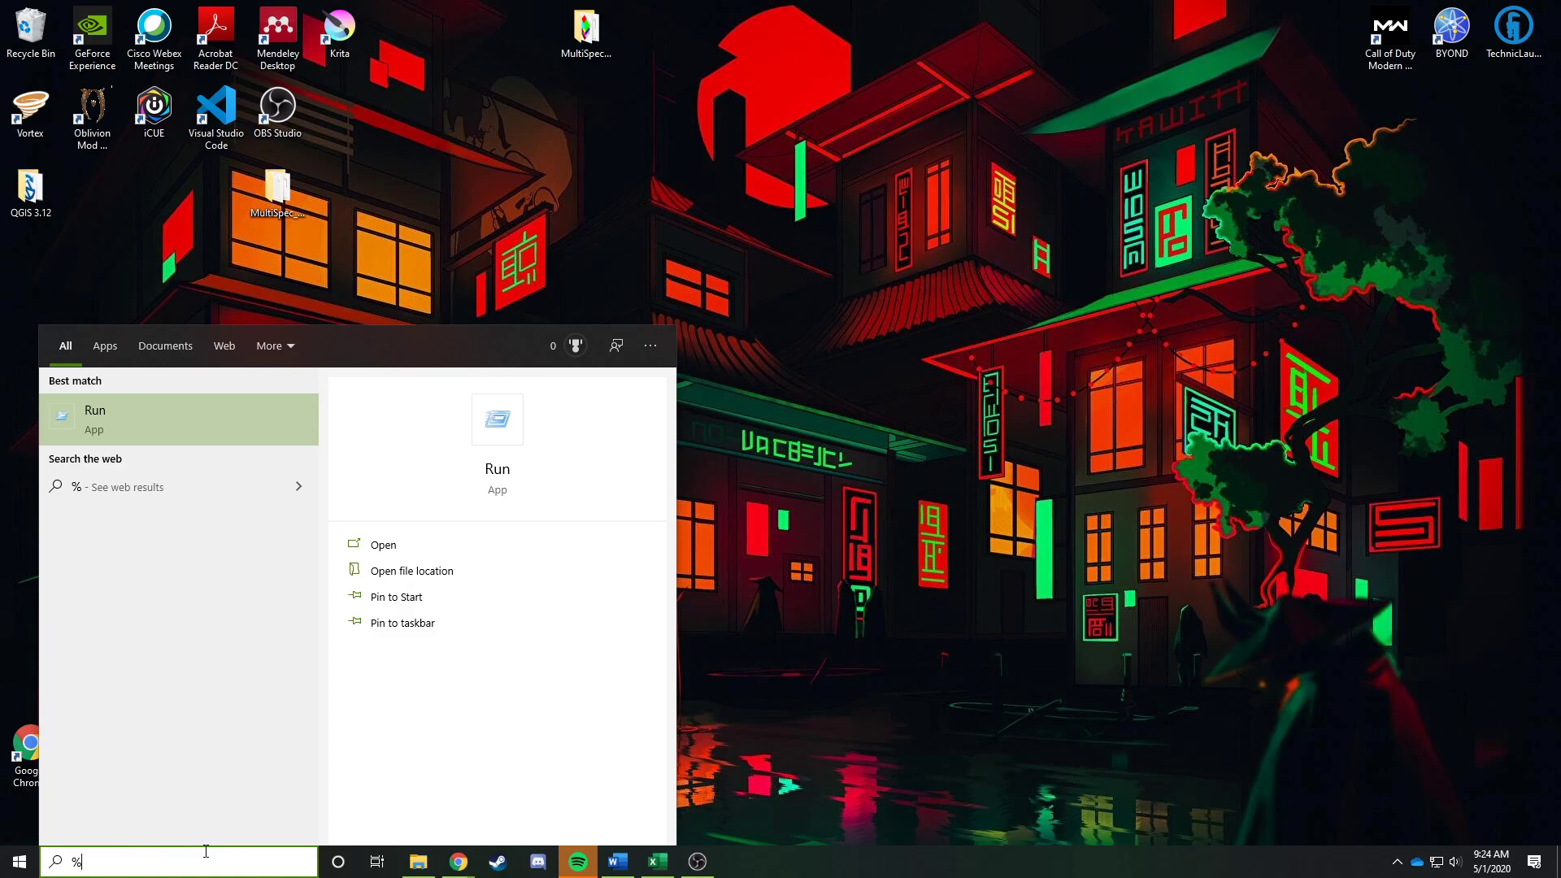
pyautogui.write('appd')
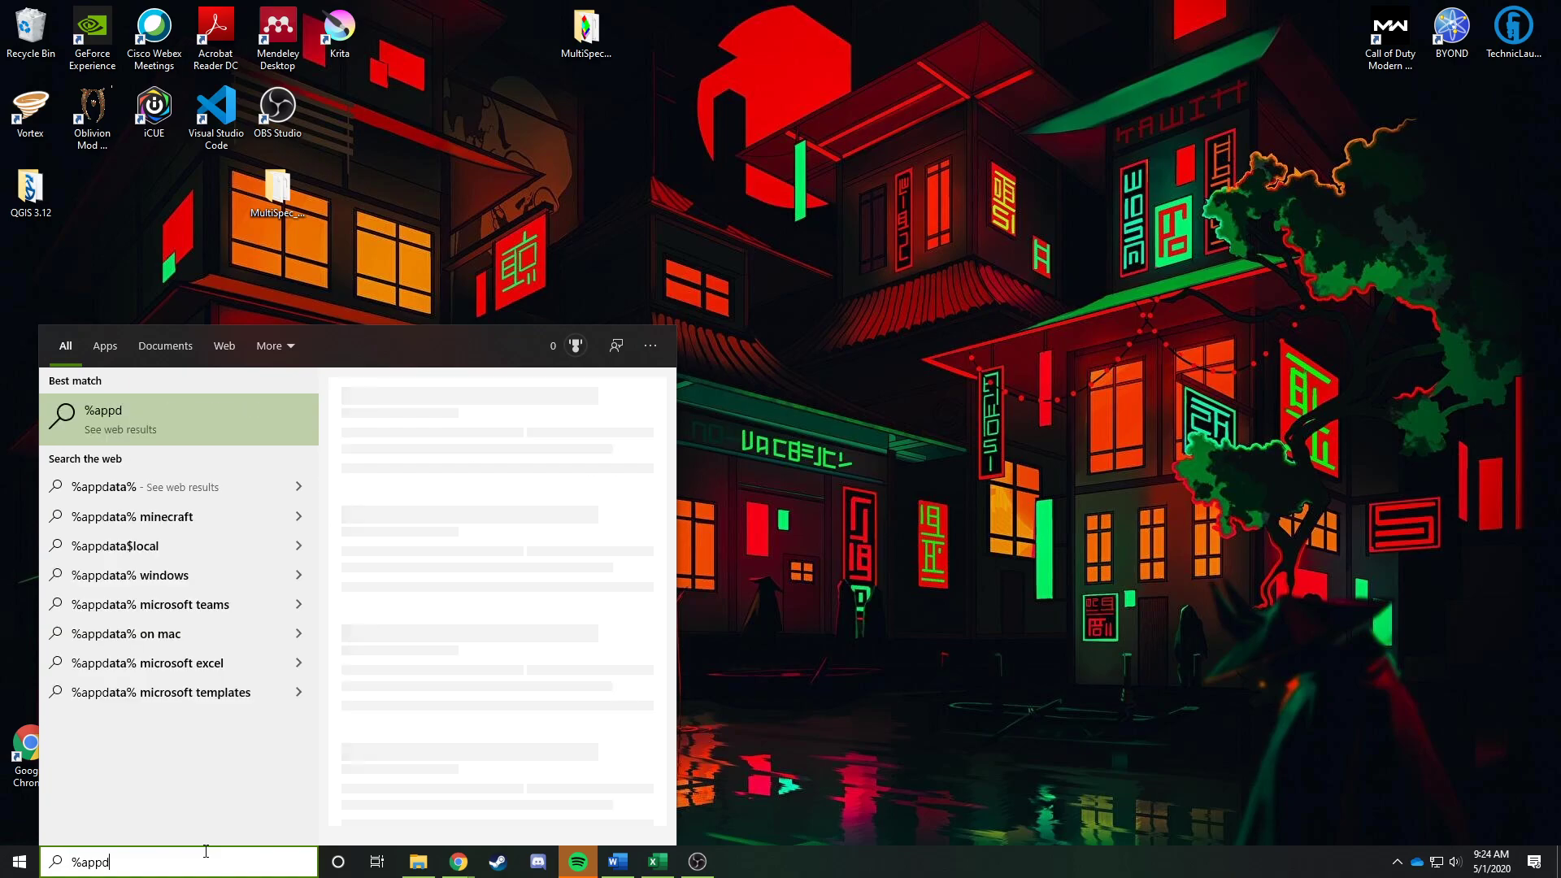
pyautogui.write('ata%')
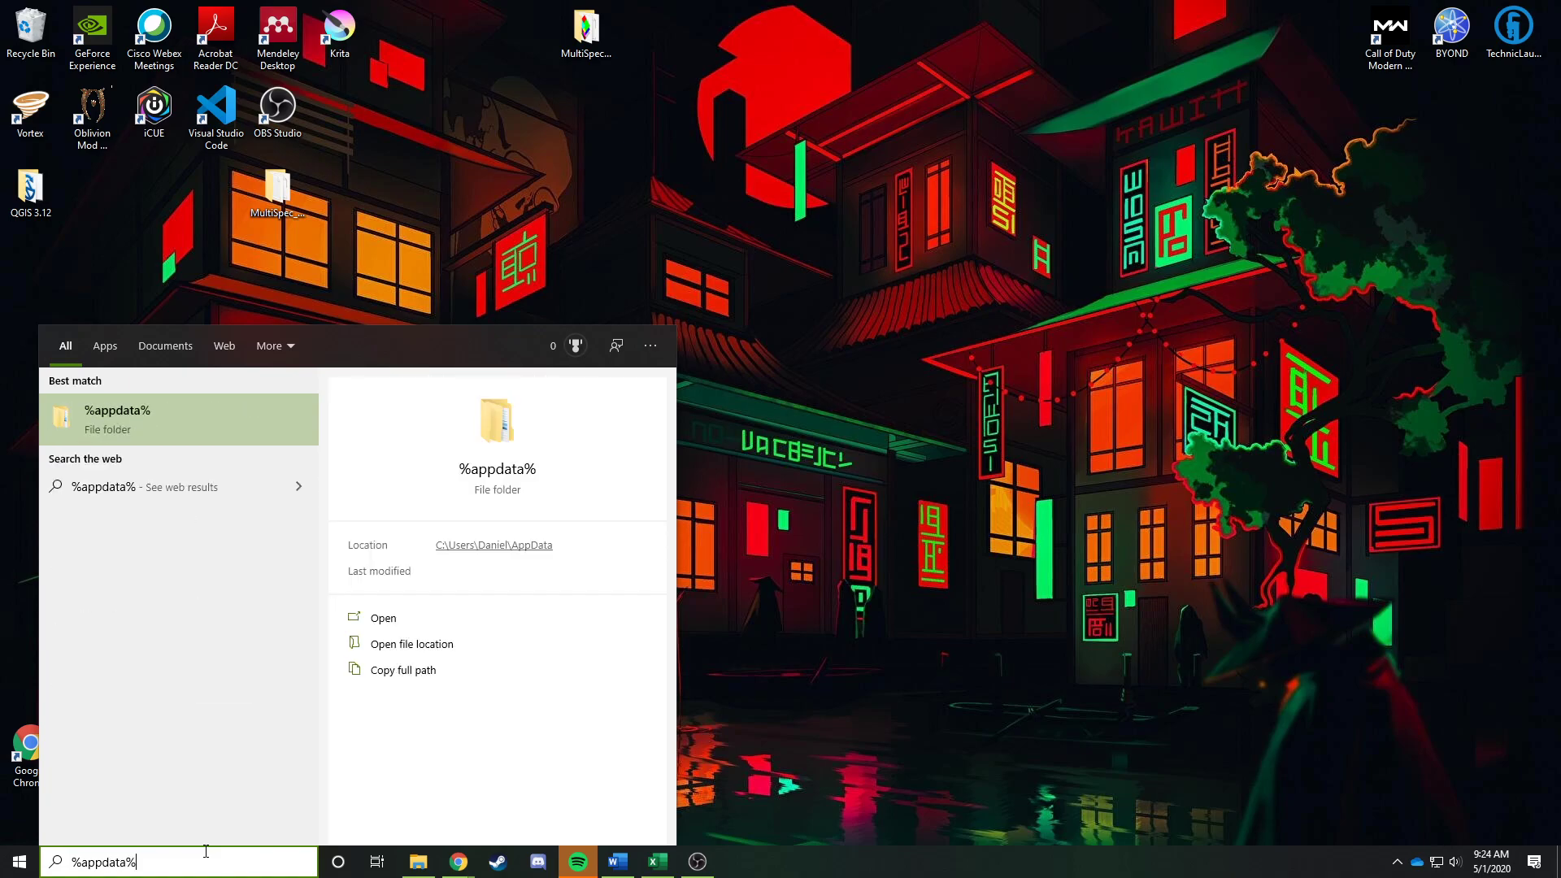
pyautogui.press('Return')
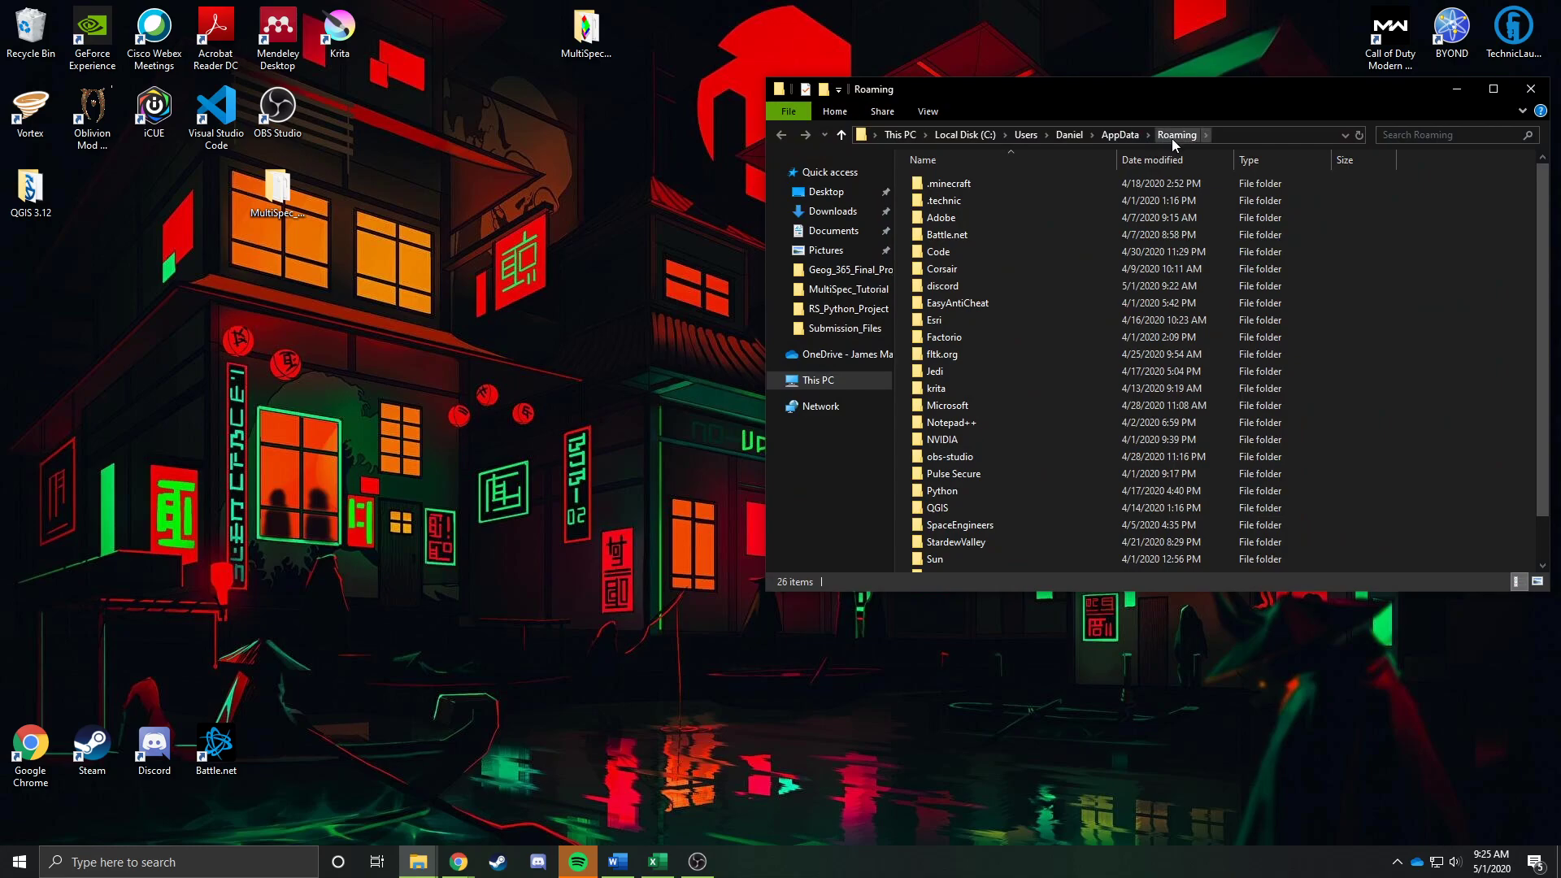
pyautogui.click(1130, 140)
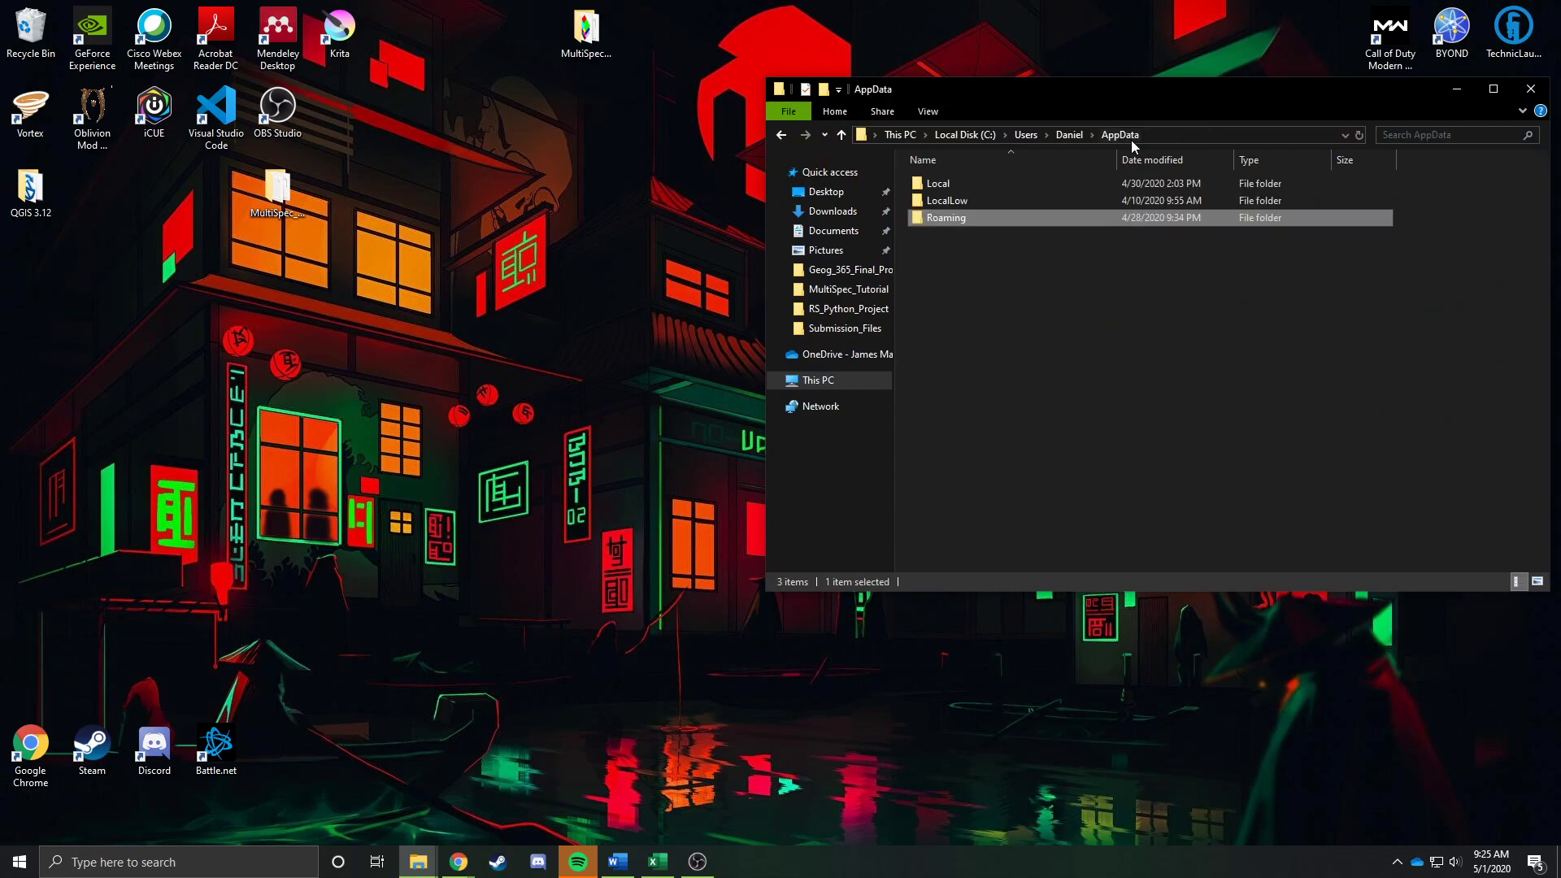
pyautogui.doubleClick(974, 185)
pyautogui.scroll(-2, 1096, 360)
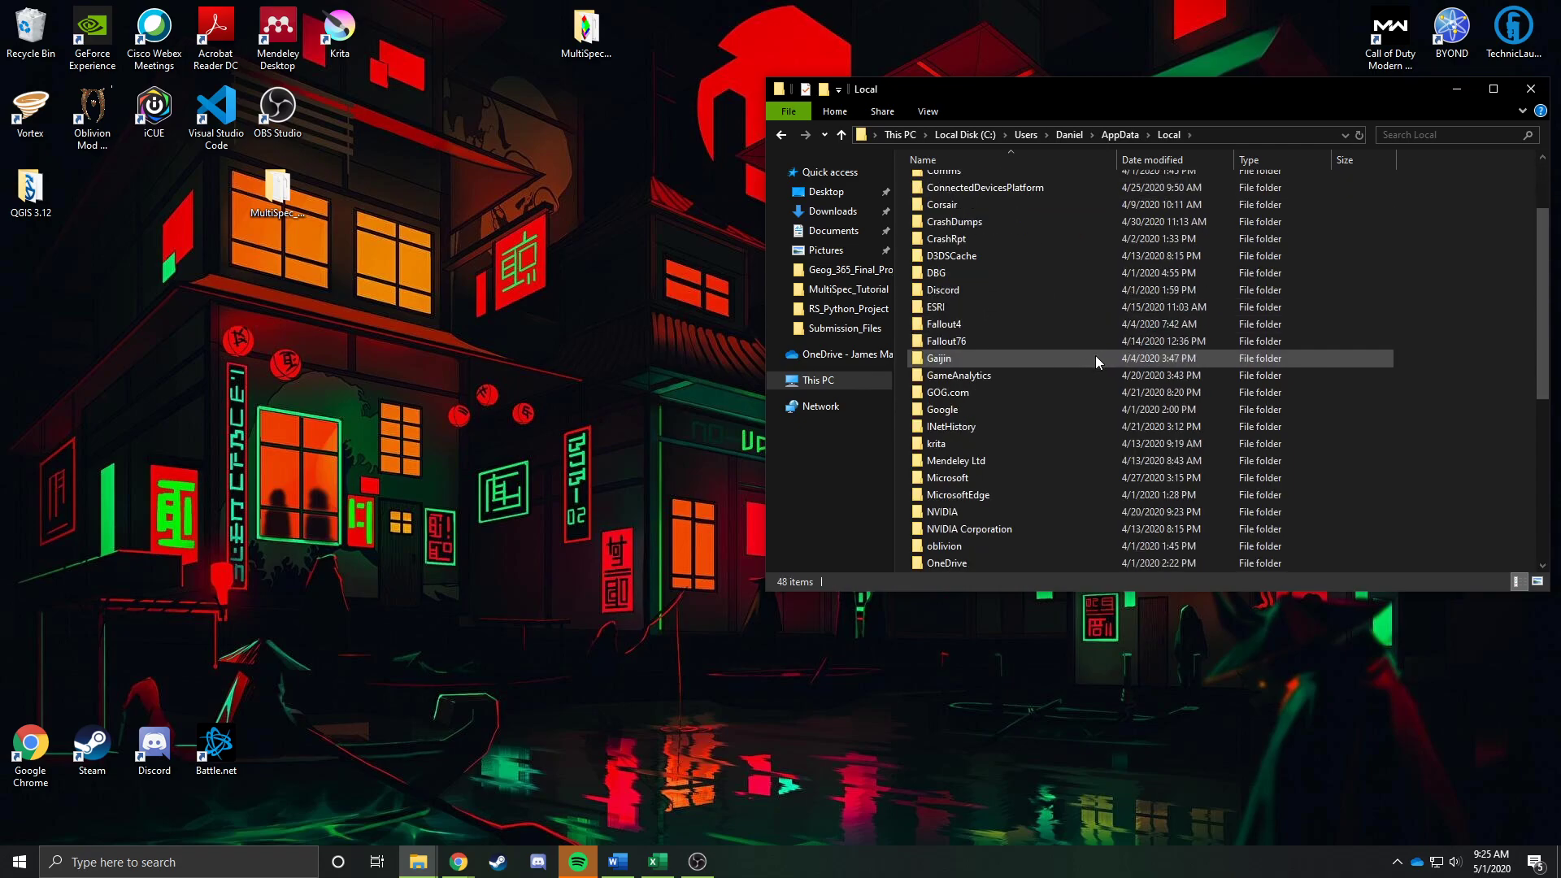
pyautogui.scroll(-5, 1089, 367)
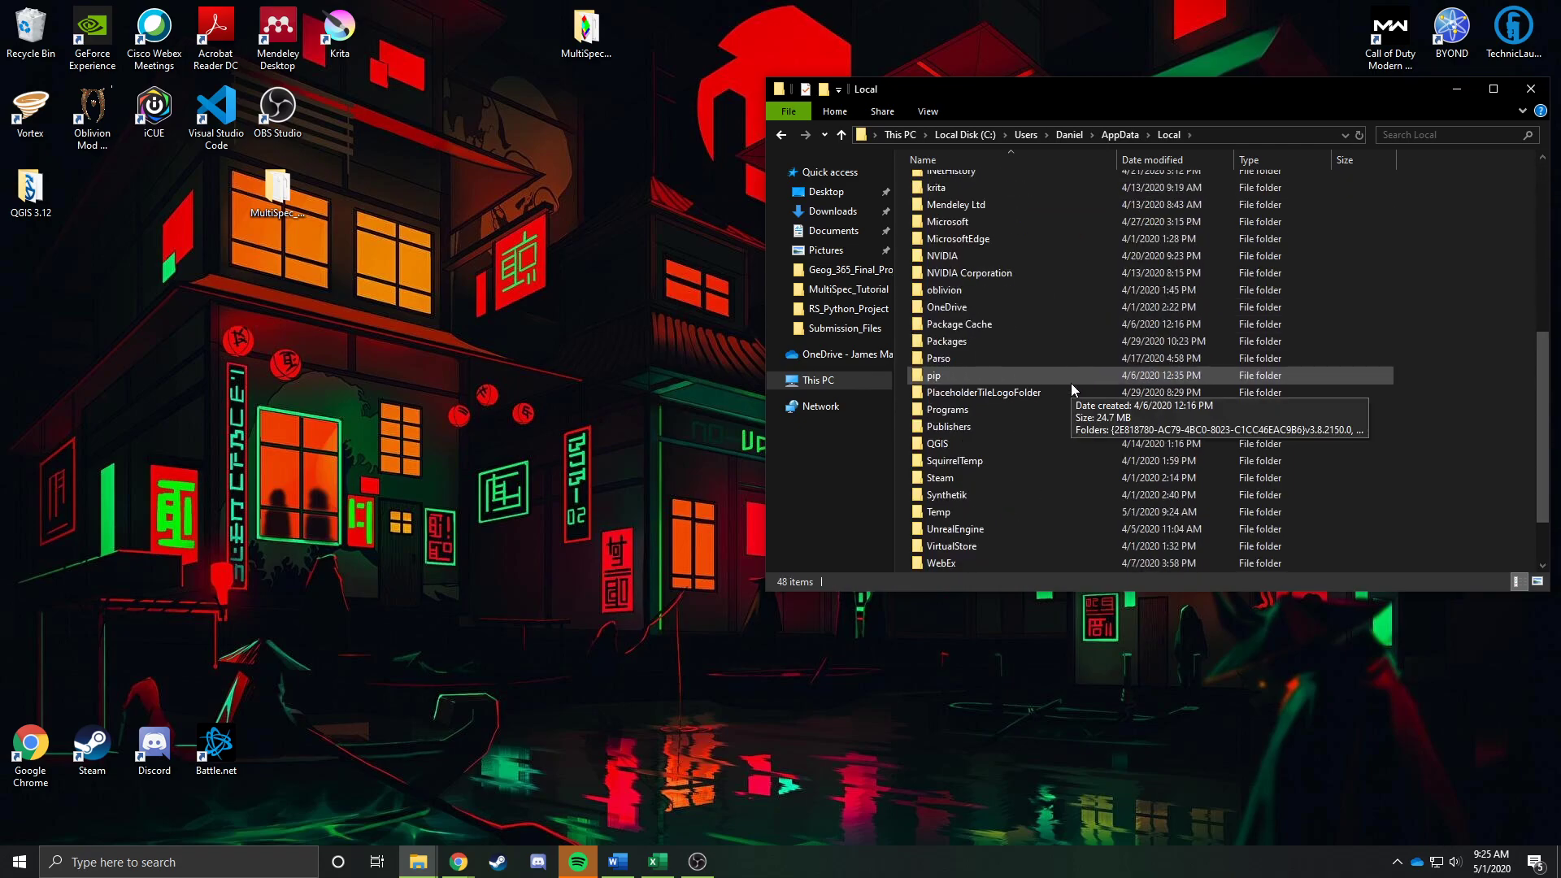
pyautogui.doubleClick(973, 514)
# - Search the Temp folder for "Multi", inspect the MultiSpecWin64 folder and its epsg_csv subfolder, and return to the search results
pyautogui.scroll(-10, 1191, 370)
pyautogui.scroll(8, 1203, 325)
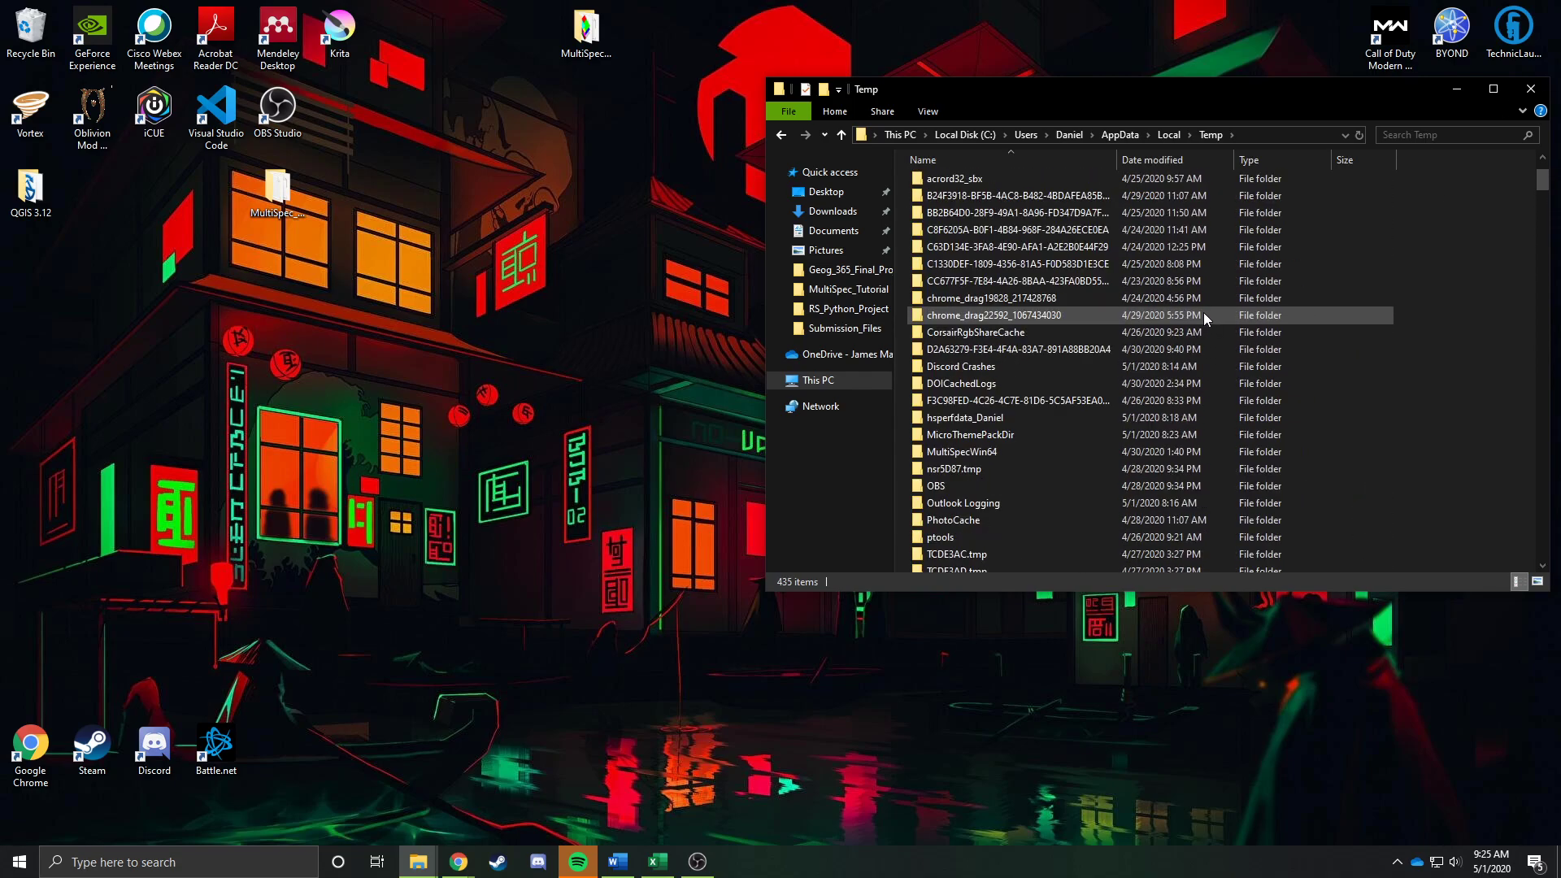
pyautogui.scroll(2, 1205, 320)
pyautogui.click(1407, 135)
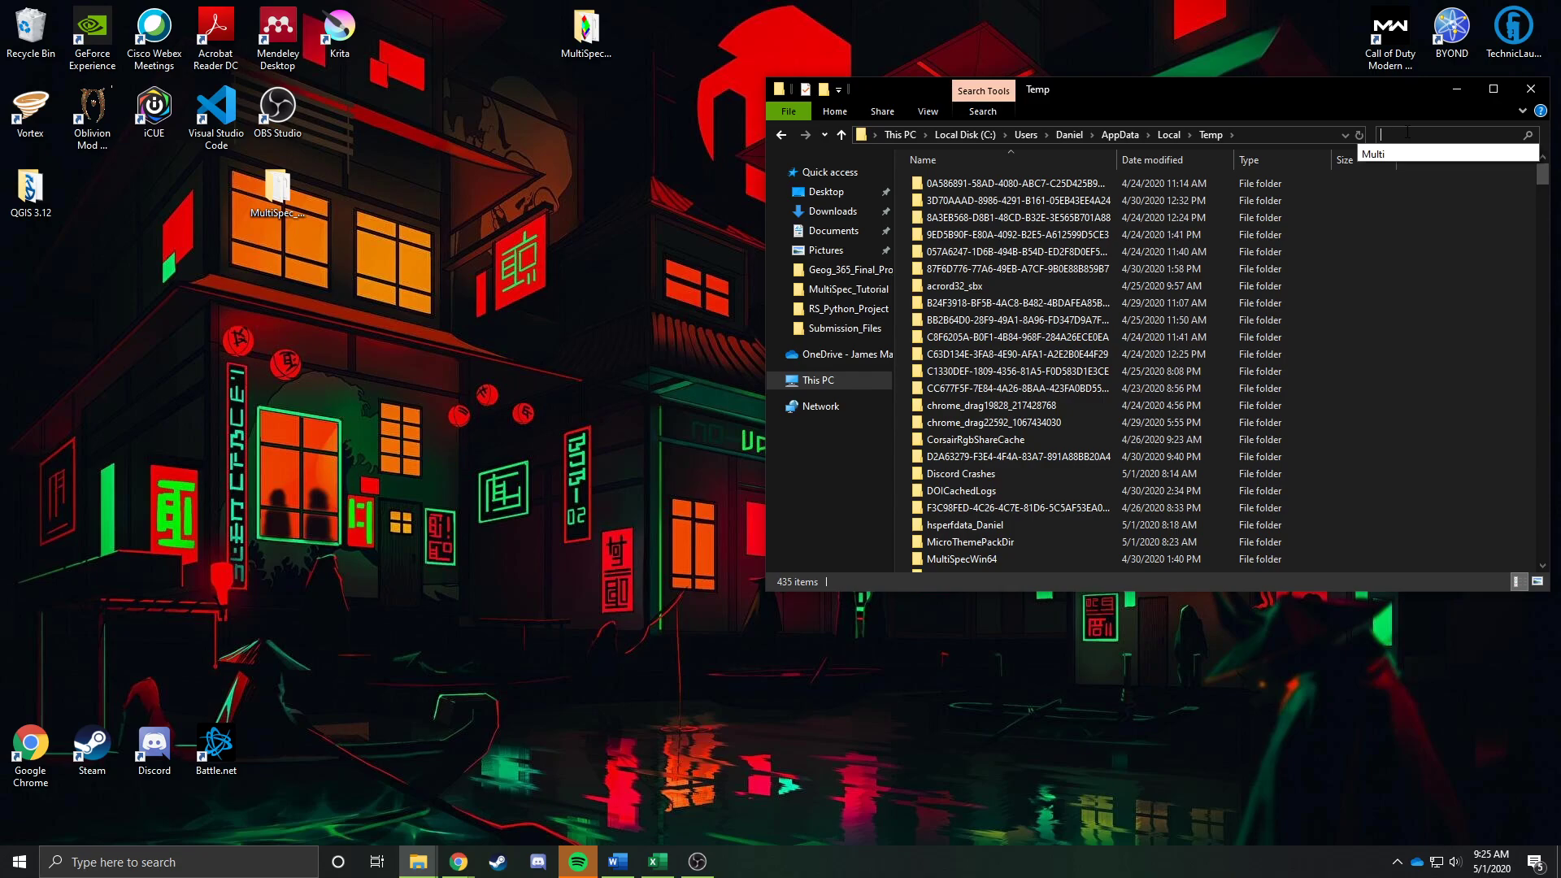
pyautogui.write('Multi')
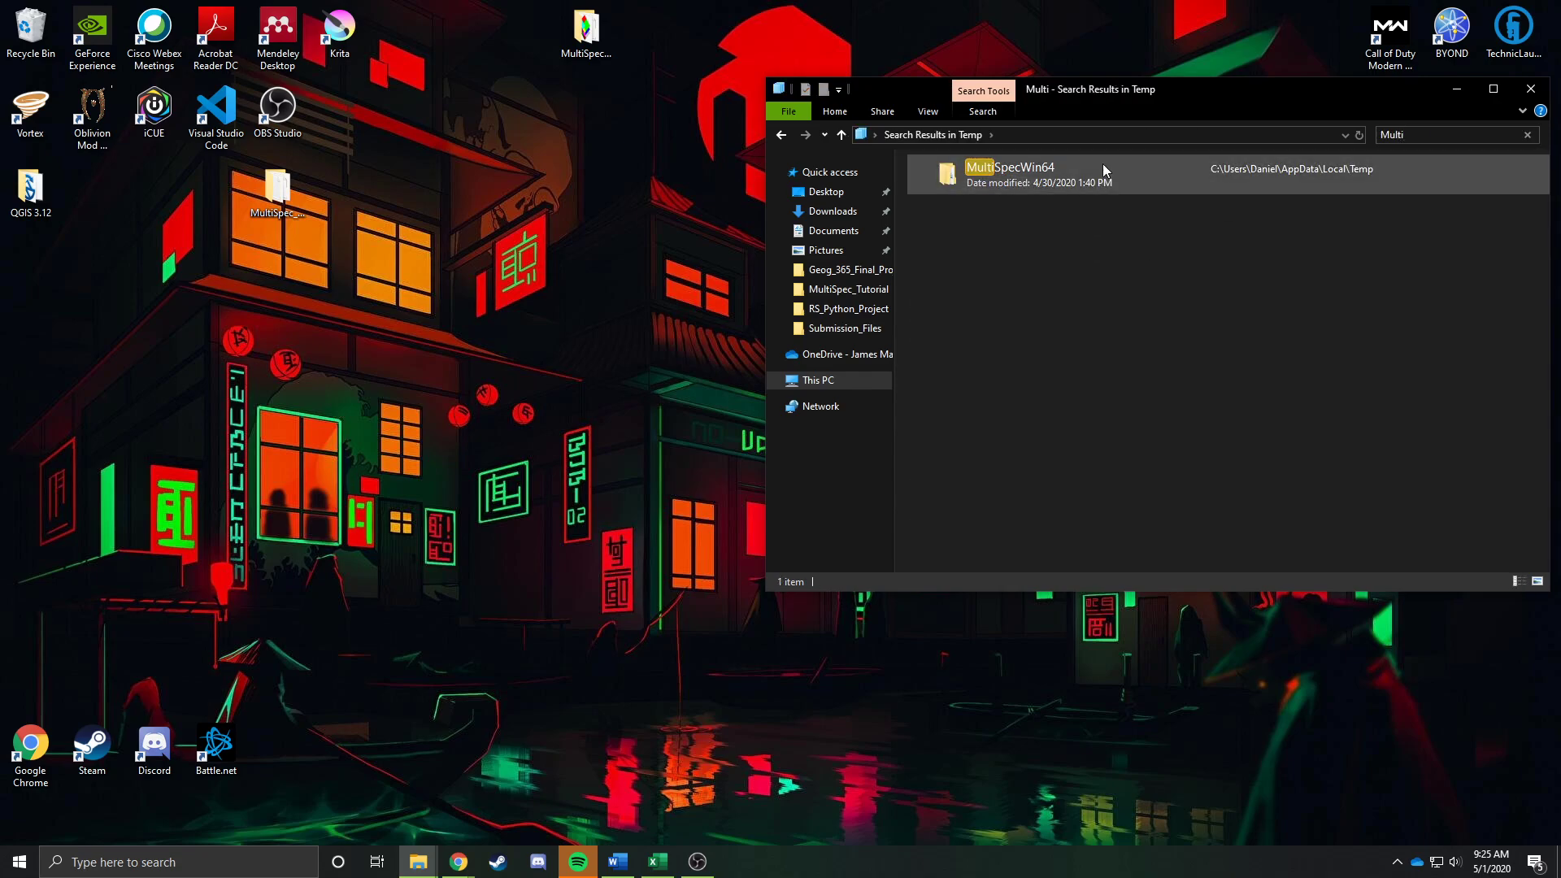
pyautogui.doubleClick(1108, 168)
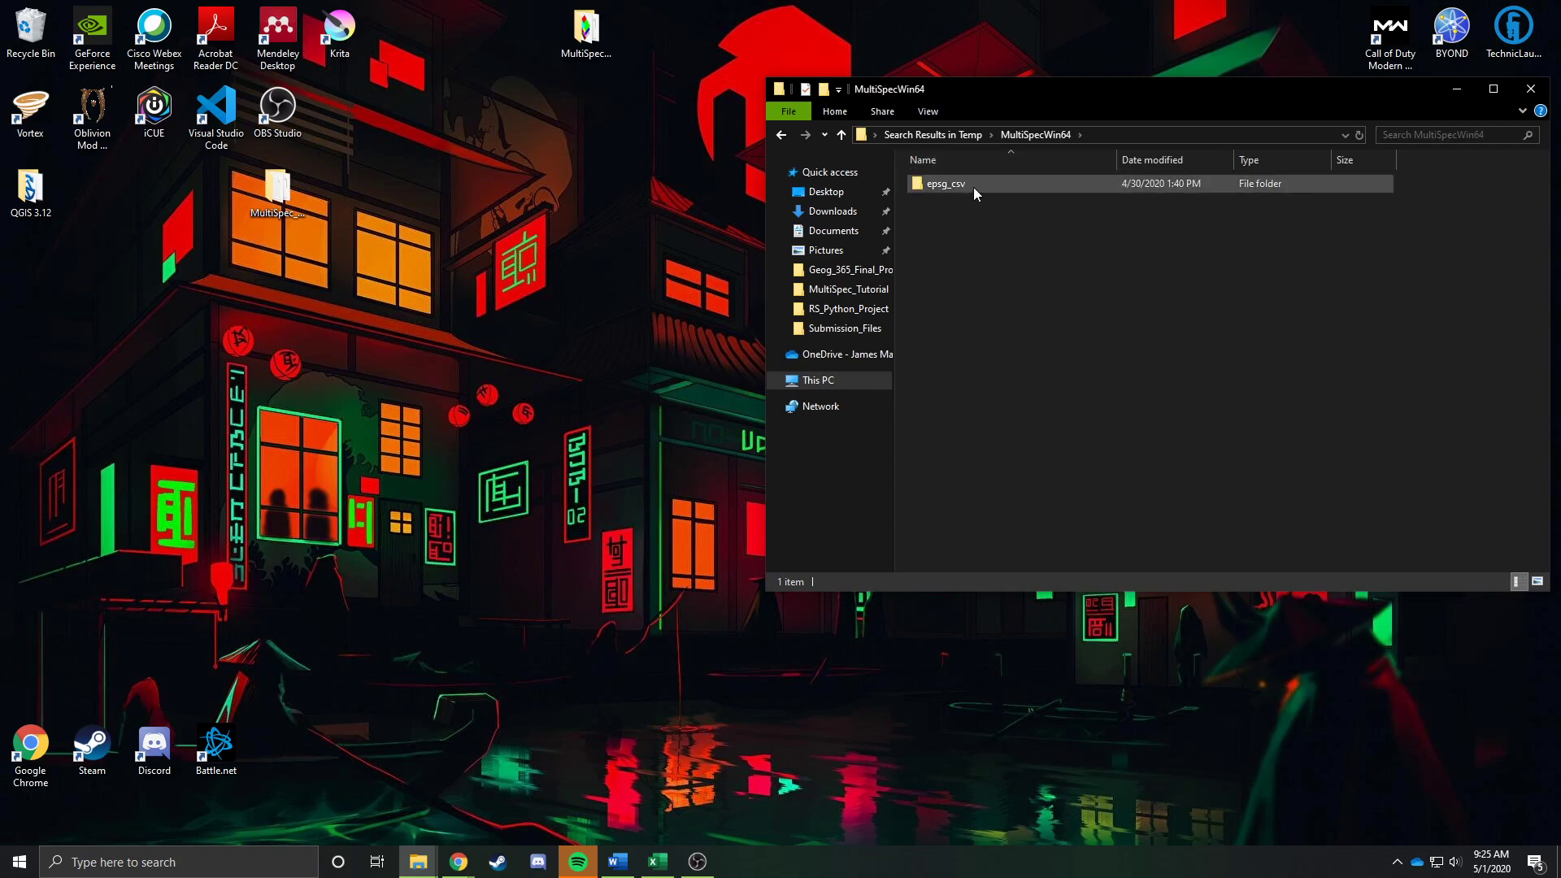
pyautogui.doubleClick(959, 182)
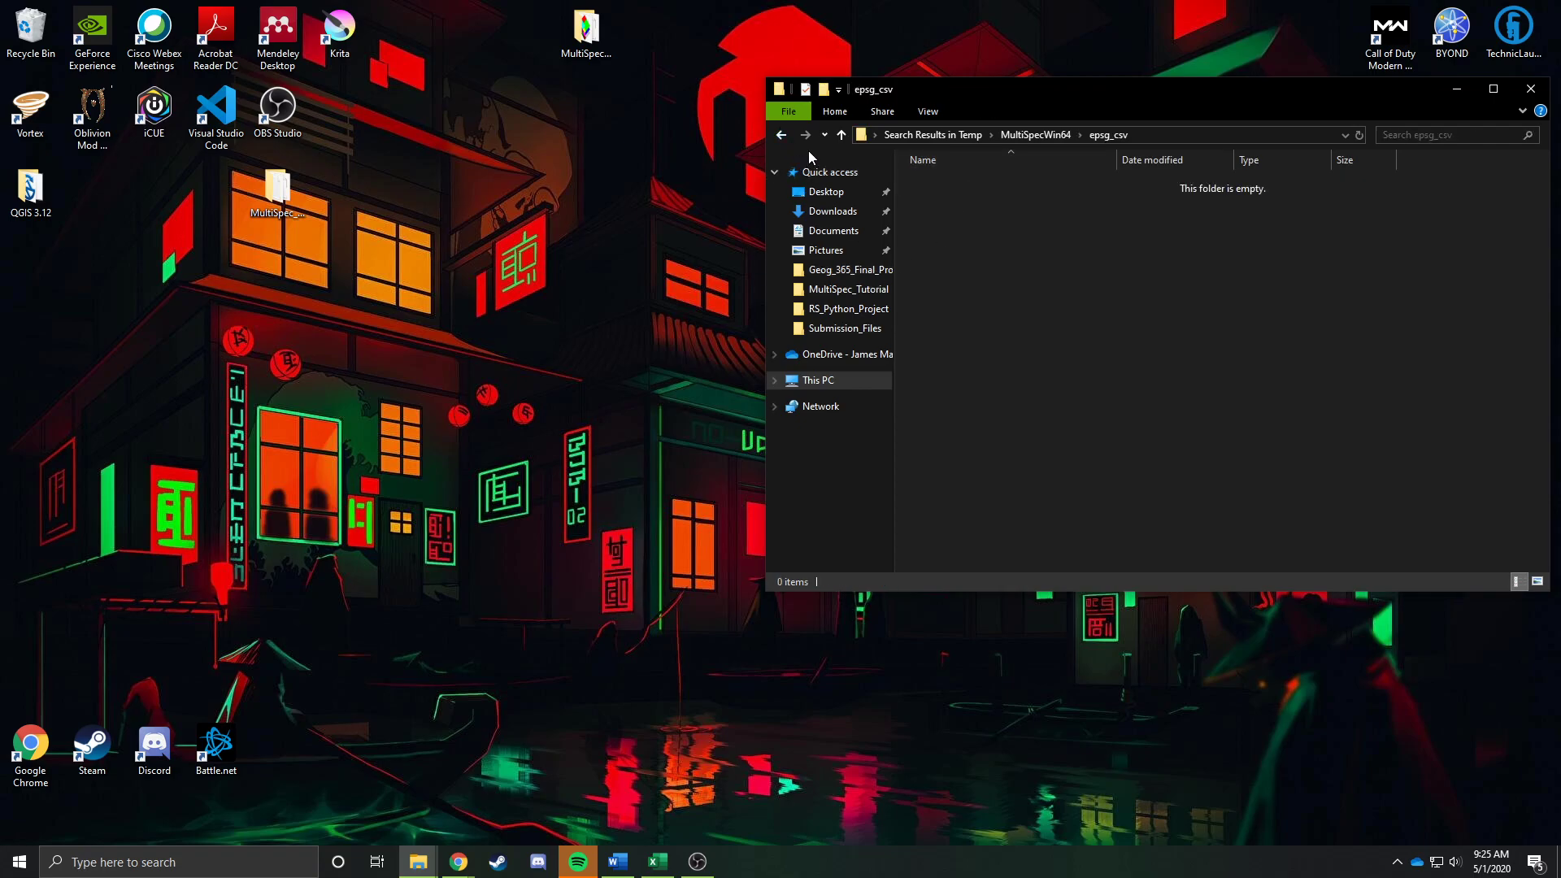
pyautogui.click(779, 132)
pyautogui.click(780, 135)
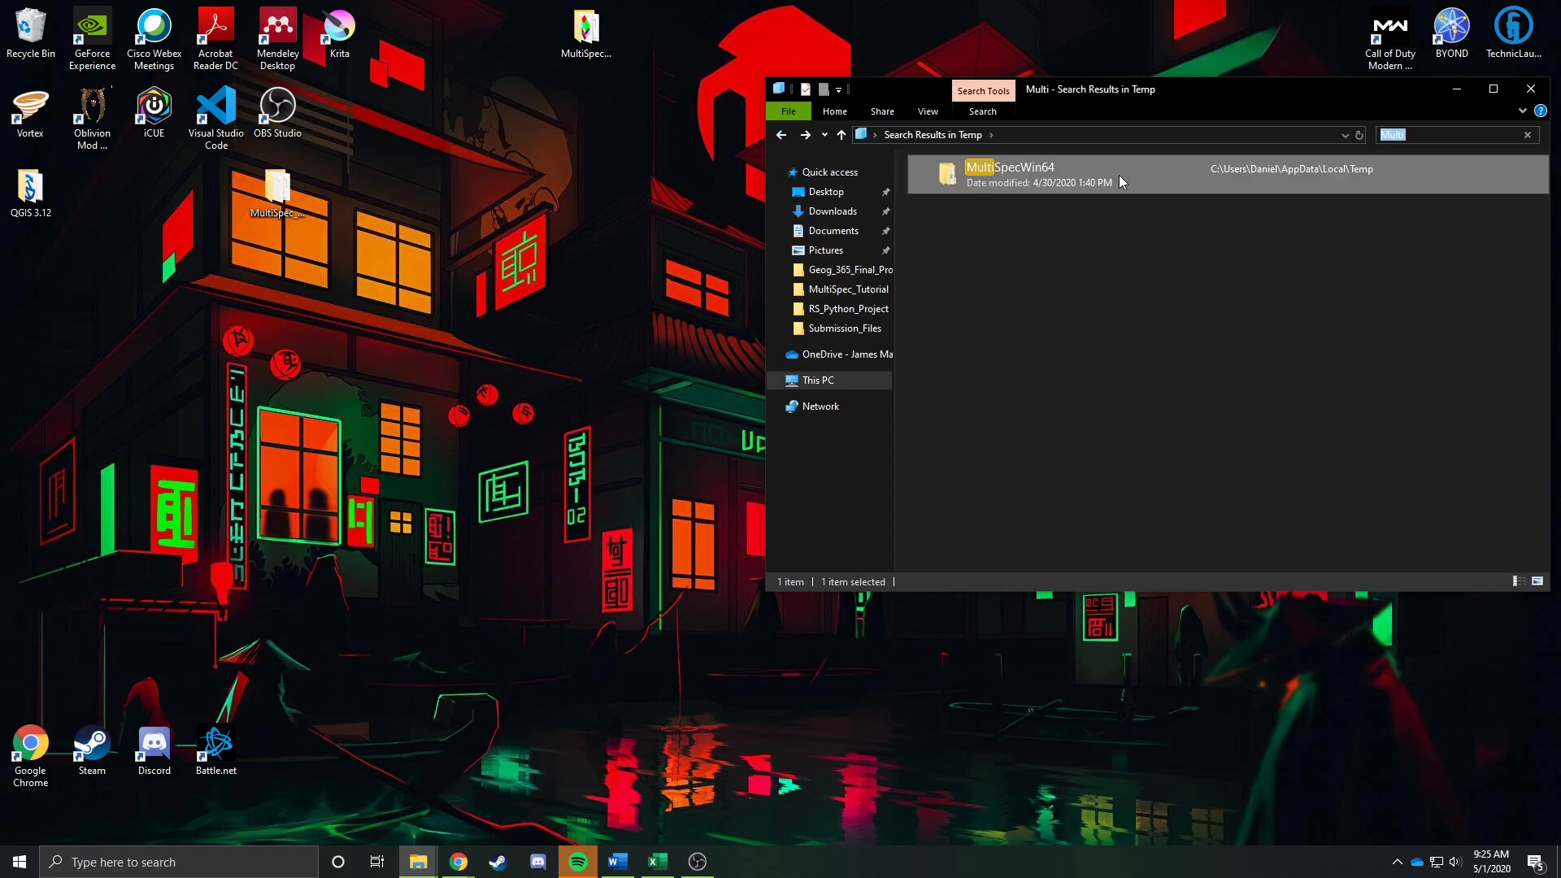
# - Close the search results, launch MultiSpecW64 from the desktop MultiSpecWin64 folder and move its window toward the middle of the screen
pyautogui.click(611, 30)
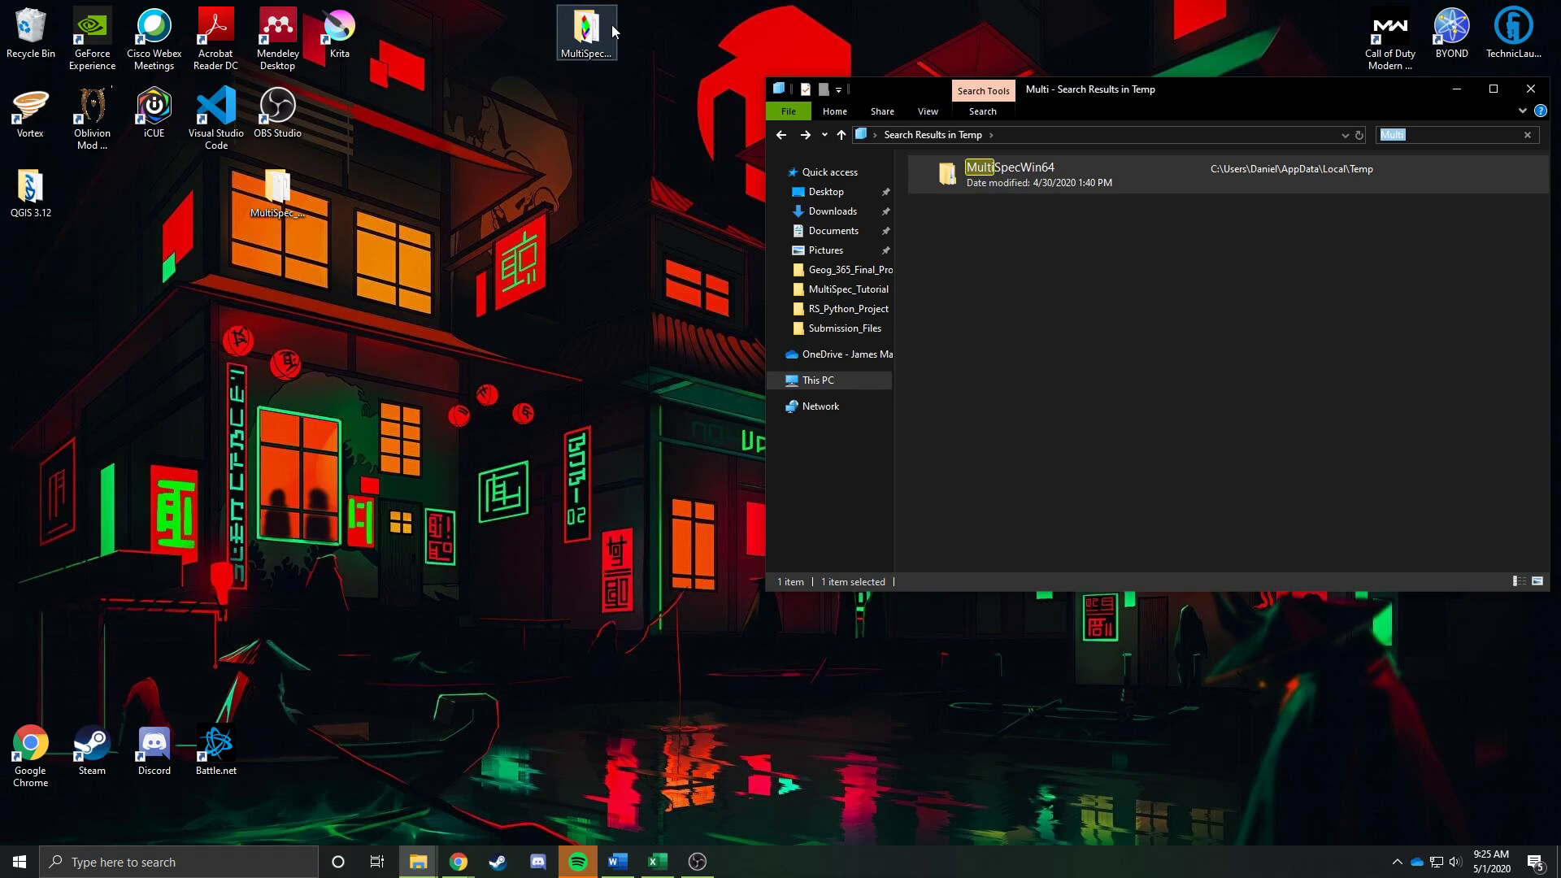
pyautogui.click(608, 33)
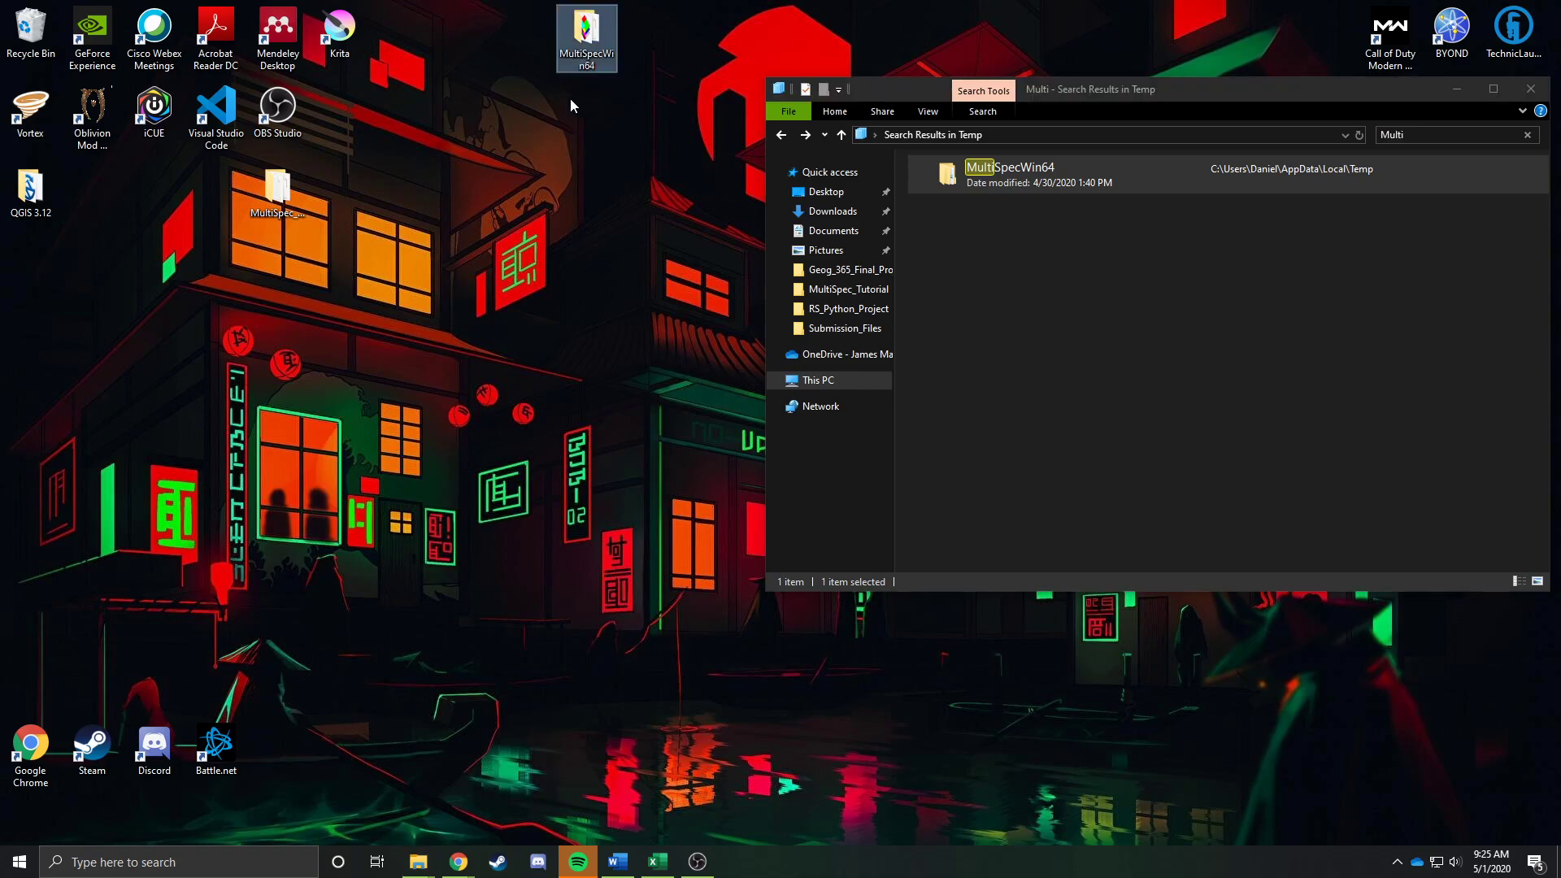
pyautogui.click(1013, 262)
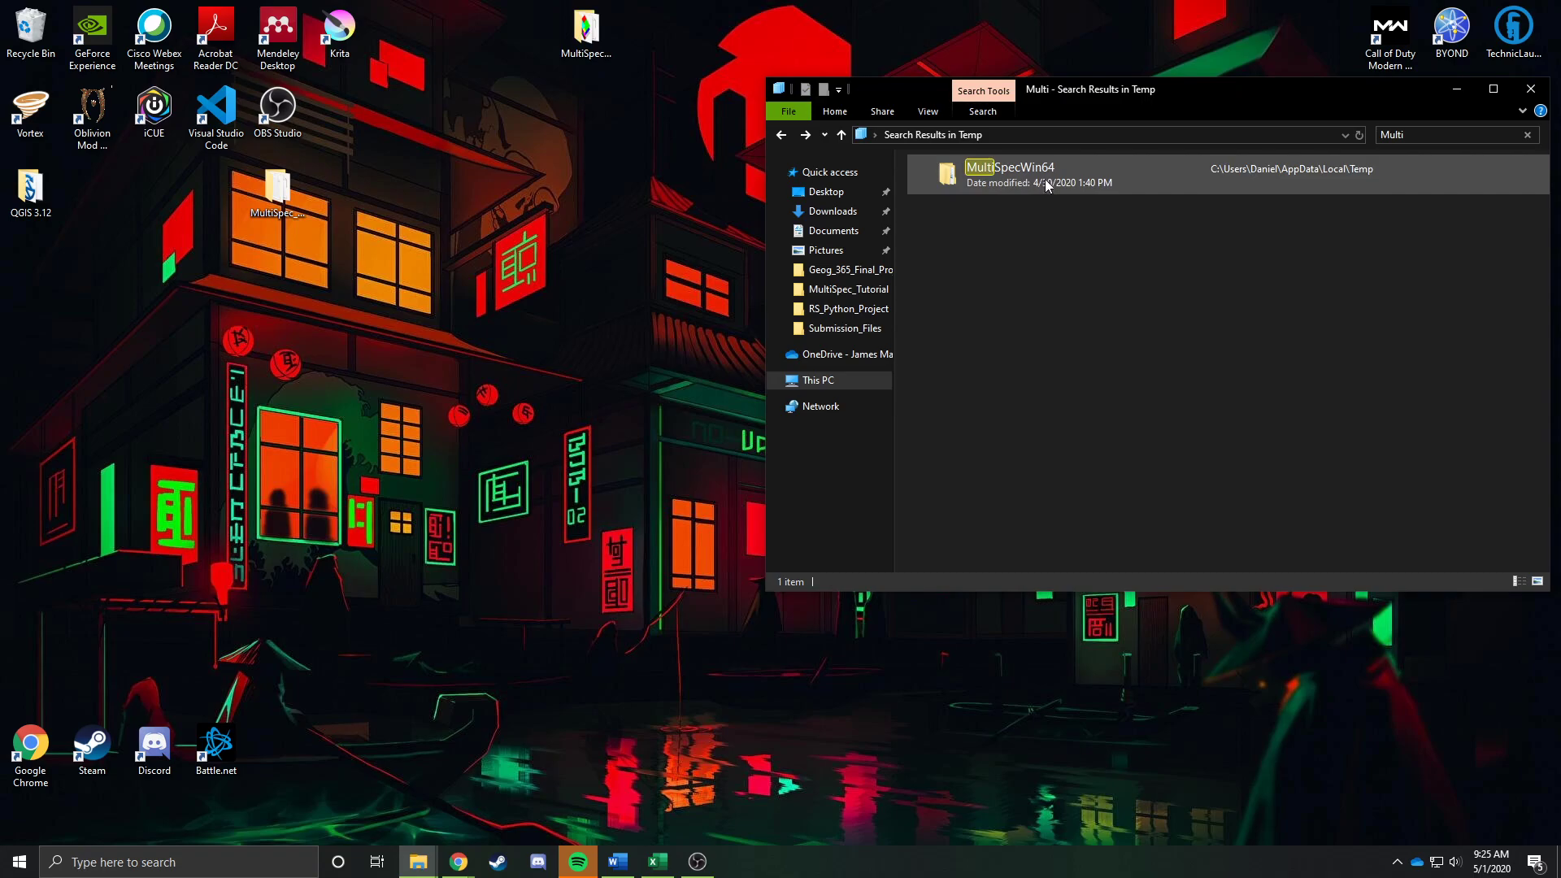
pyautogui.click(1530, 89)
pyautogui.doubleClick(603, 41)
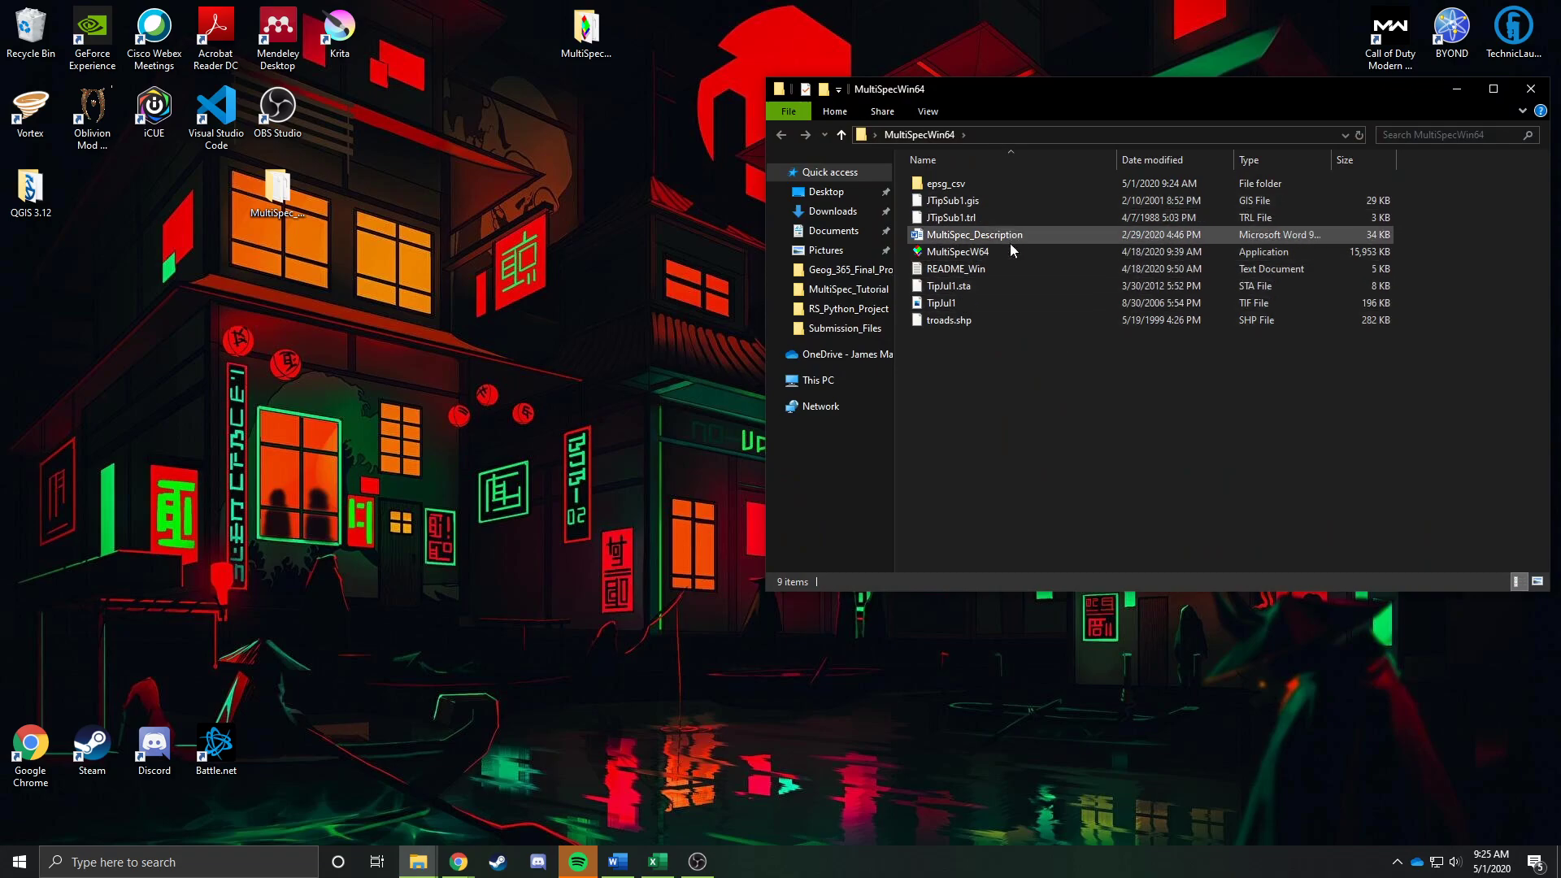
pyautogui.doubleClick(996, 255)
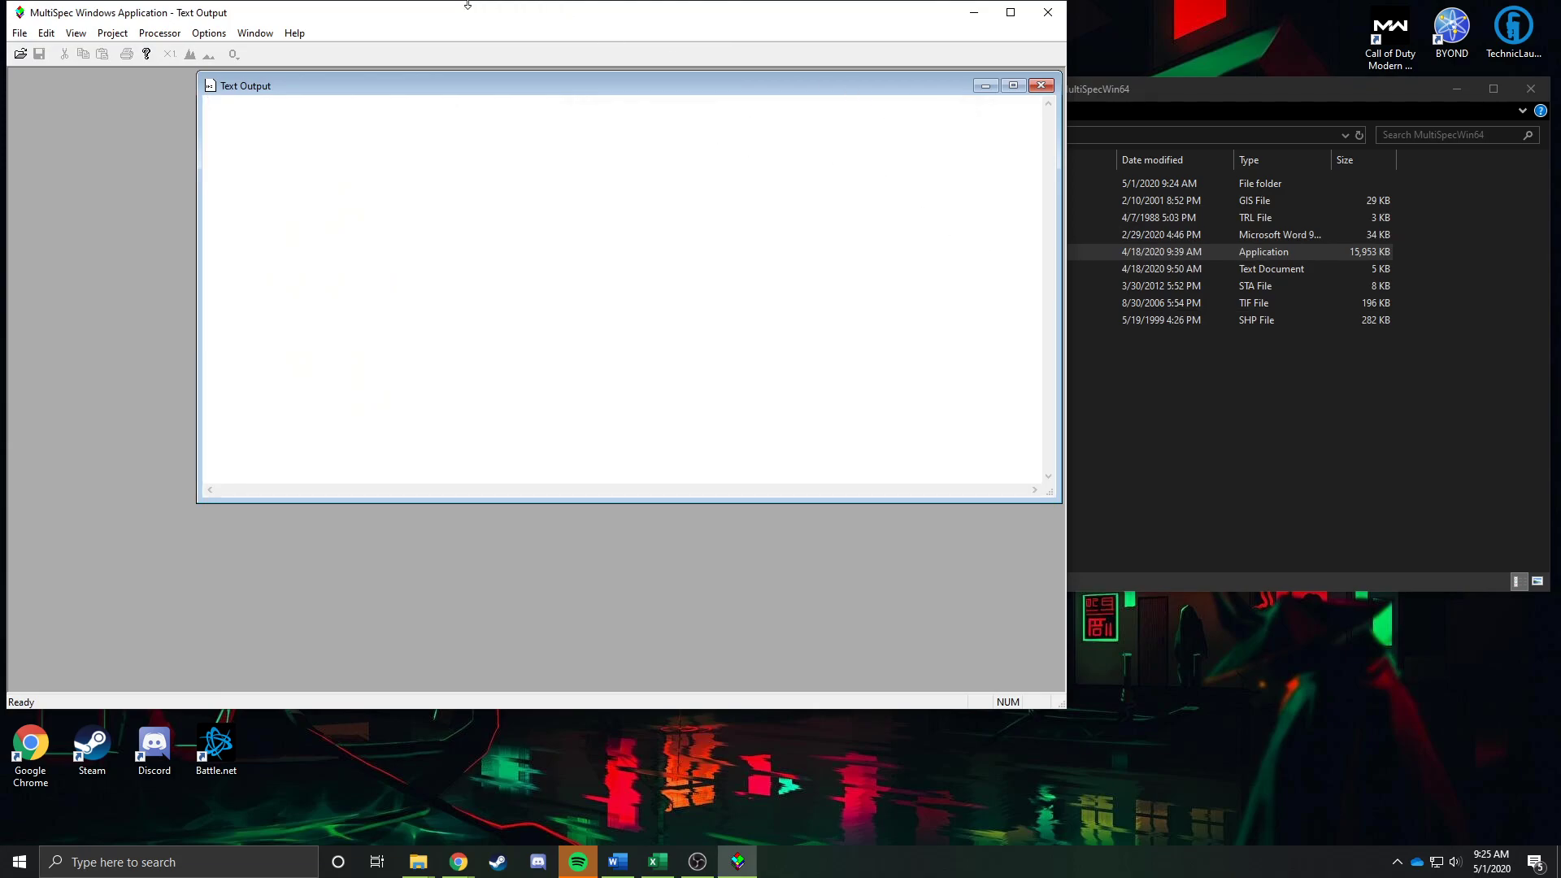
pyautogui.moveTo(529, 21); pyautogui.dragTo(693, 51)
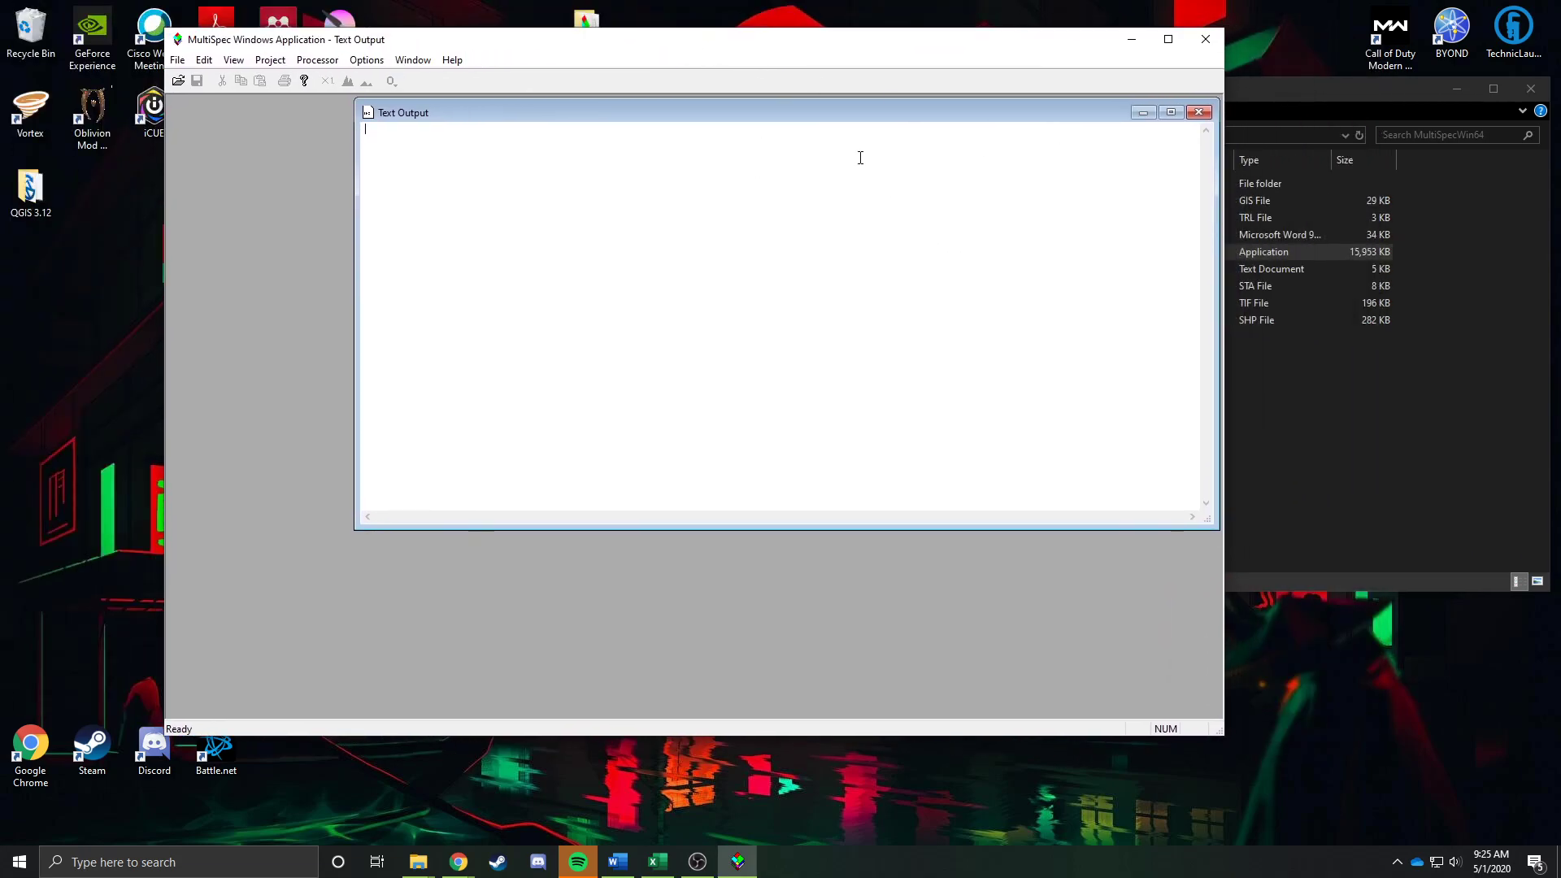
# - Reposition the Text Output window, try its minimized and maximized states, and leave it minimized
pyautogui.moveTo(720, 122); pyautogui.dragTo(660, 204)
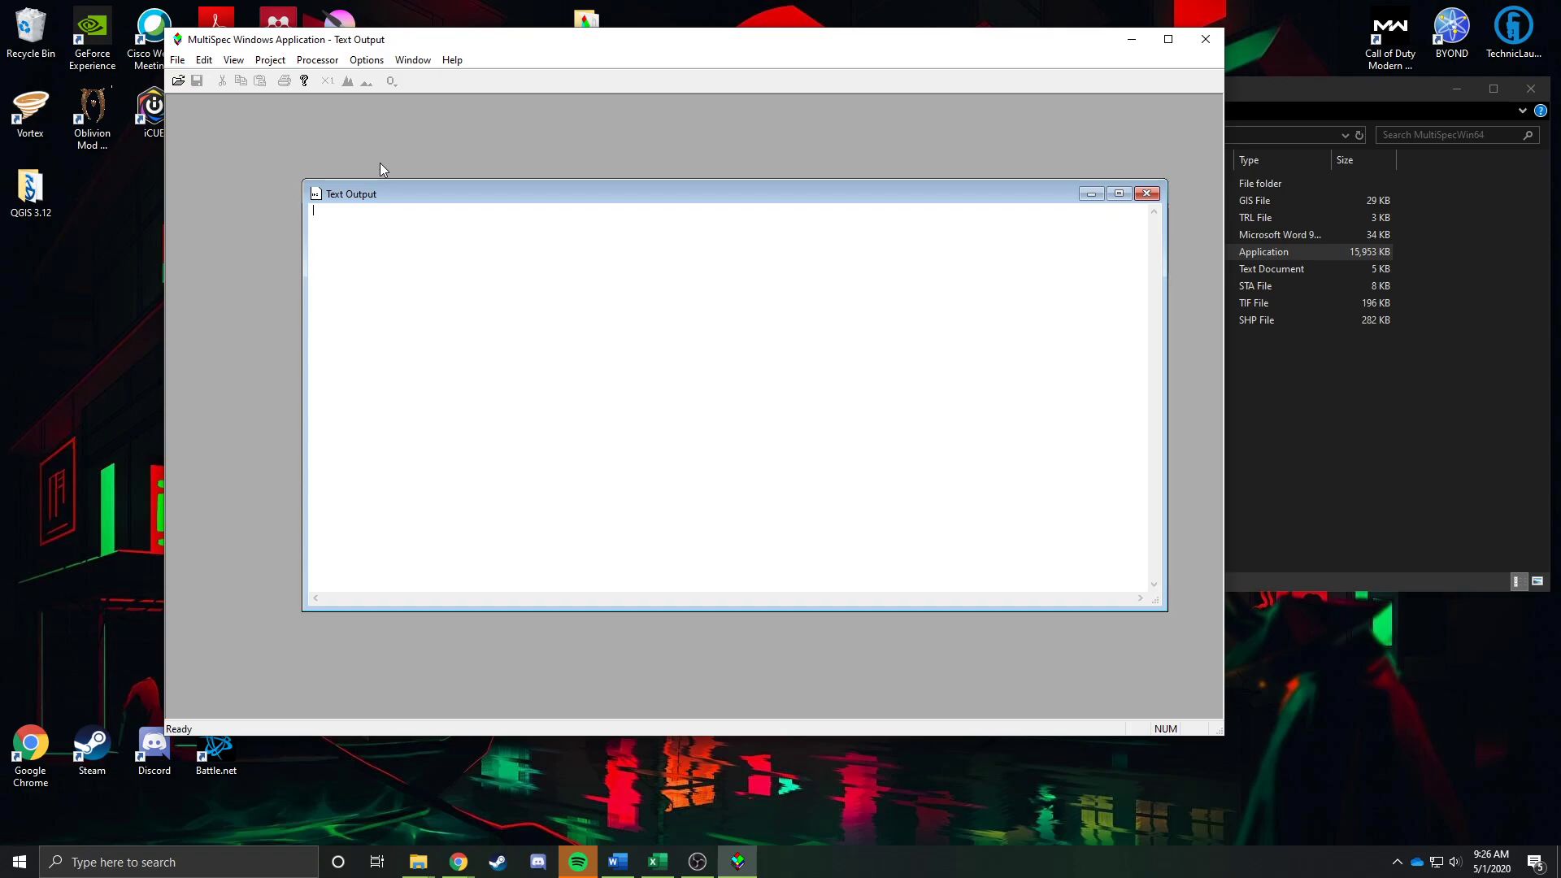
pyautogui.click(1091, 193)
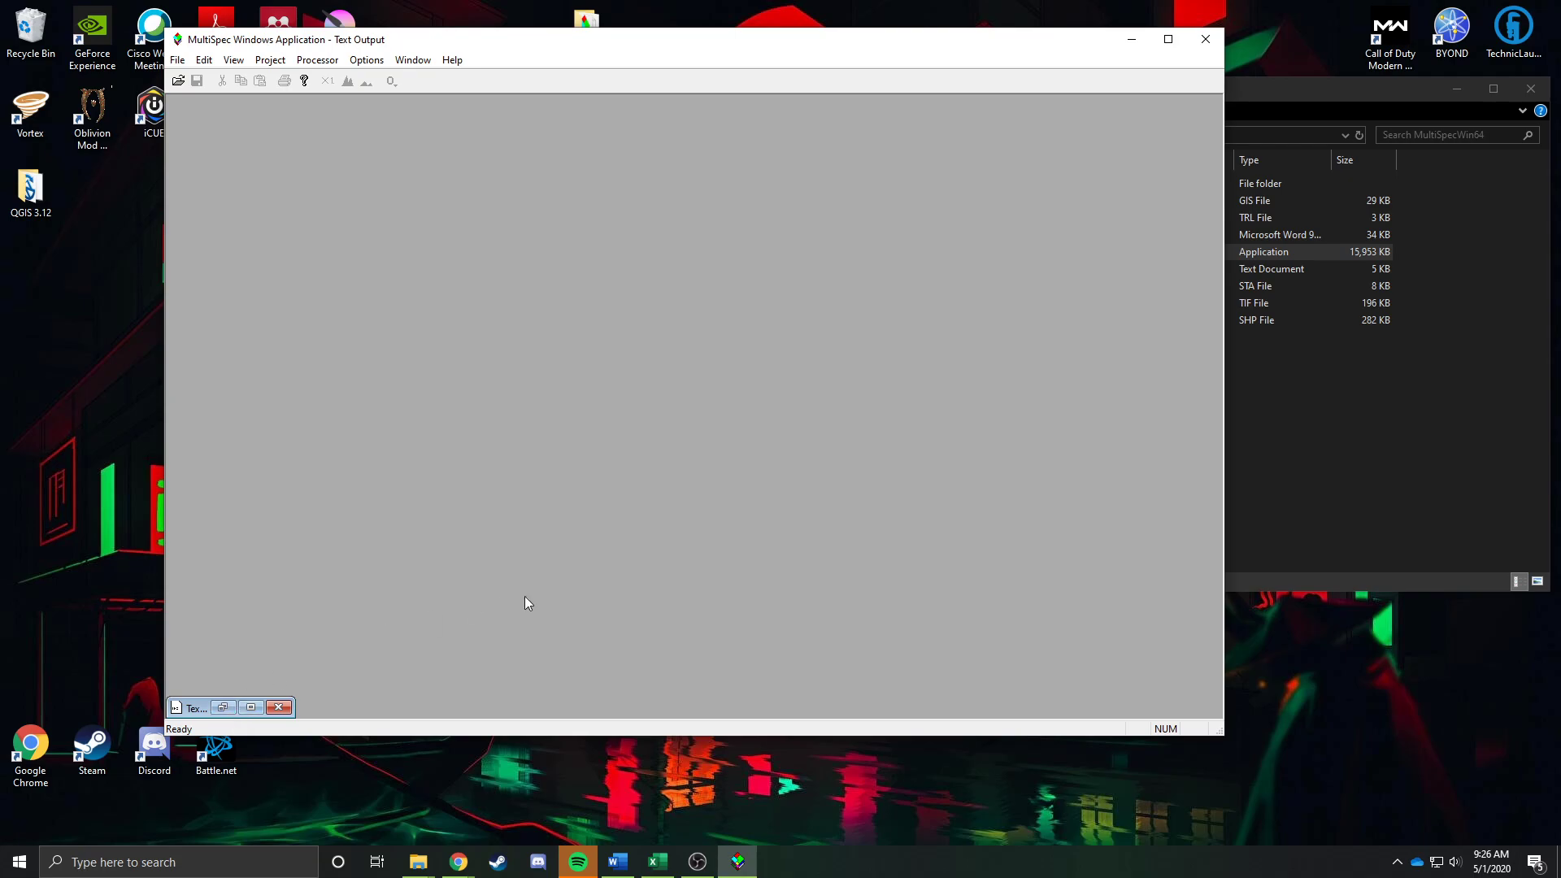
pyautogui.click(246, 711)
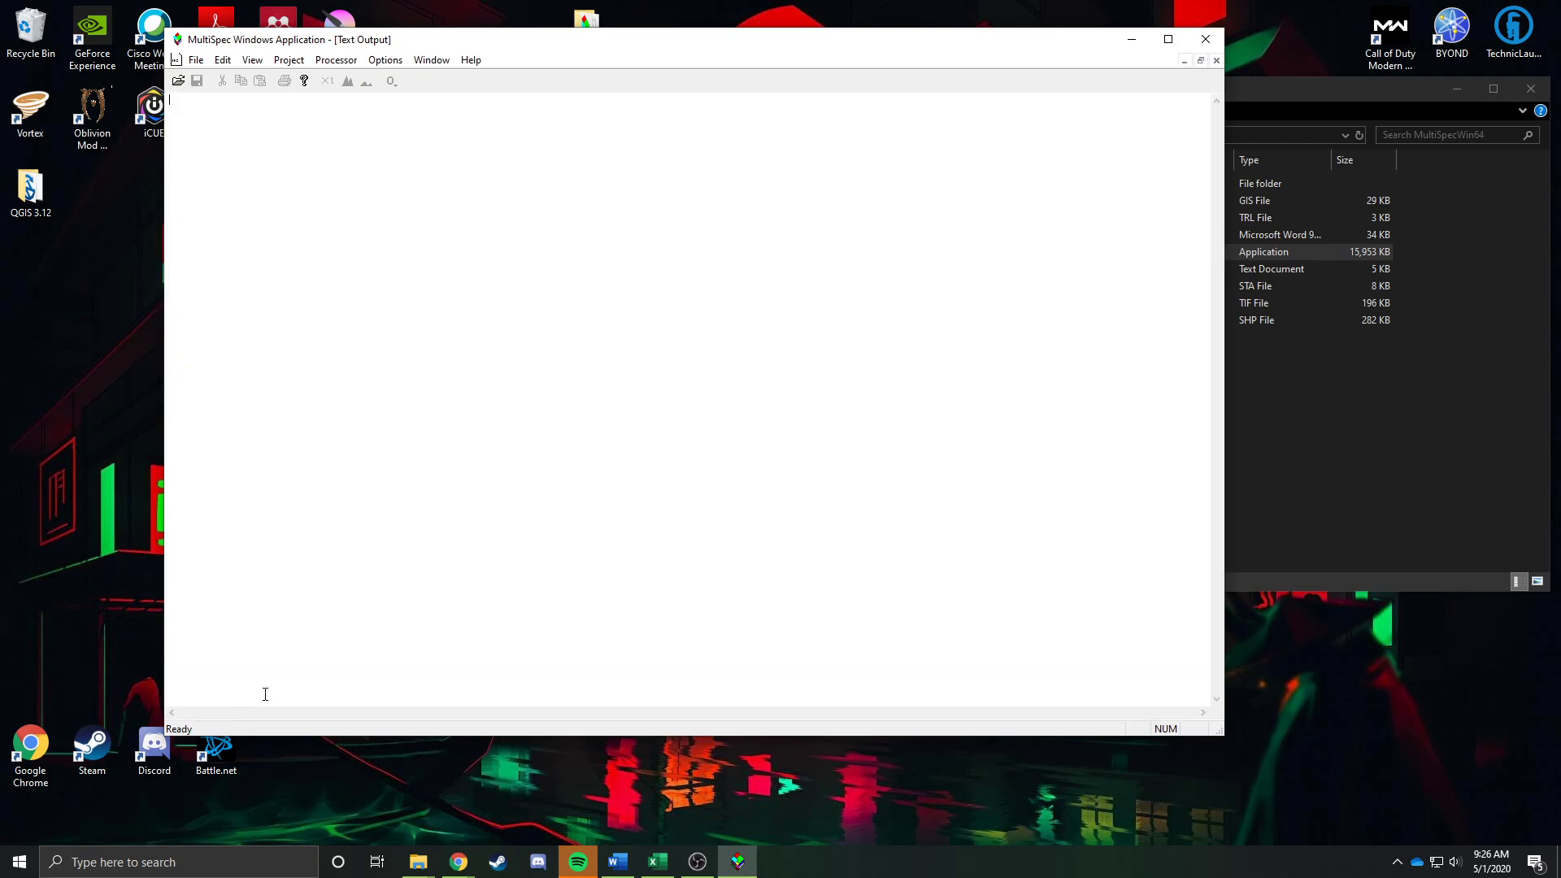
pyautogui.click(1200, 61)
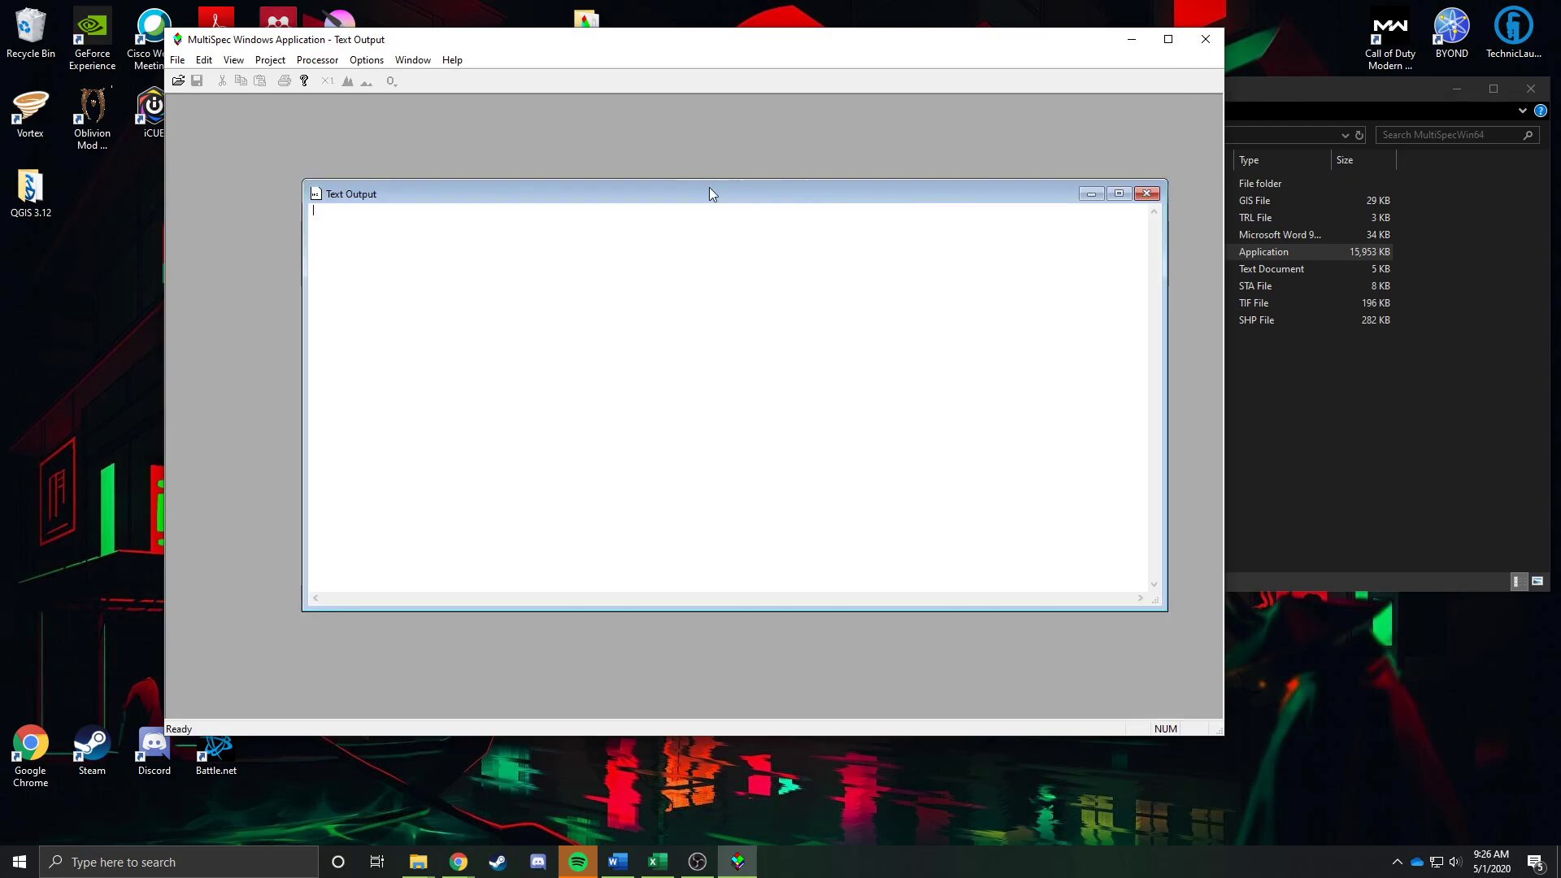
pyautogui.moveTo(707, 186); pyautogui.dragTo(674, 196)
pyautogui.click(1046, 198)
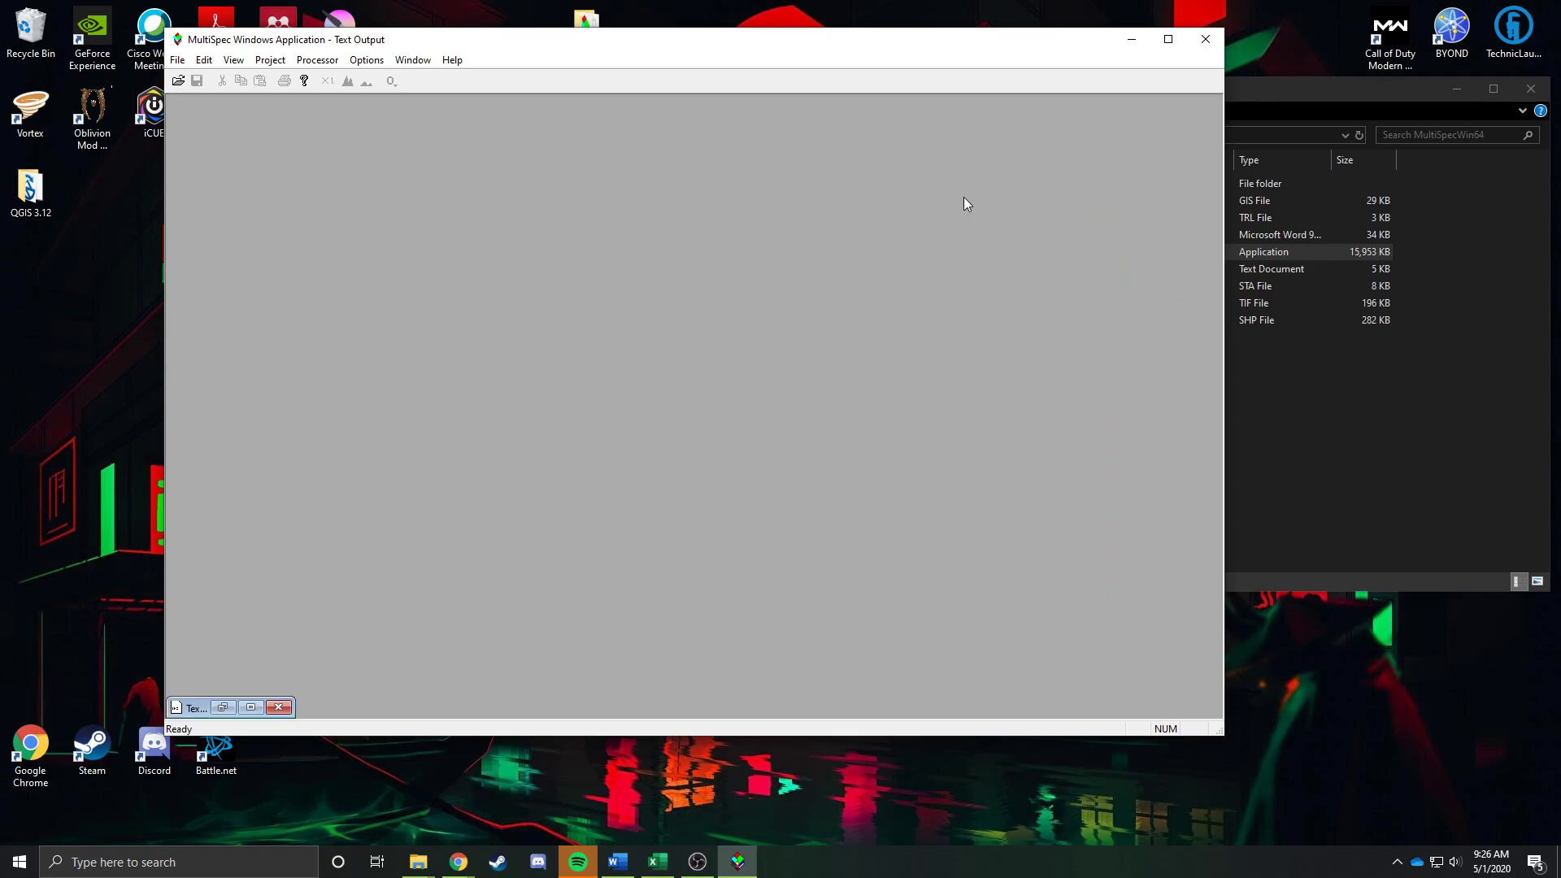
pyautogui.click(177, 60)
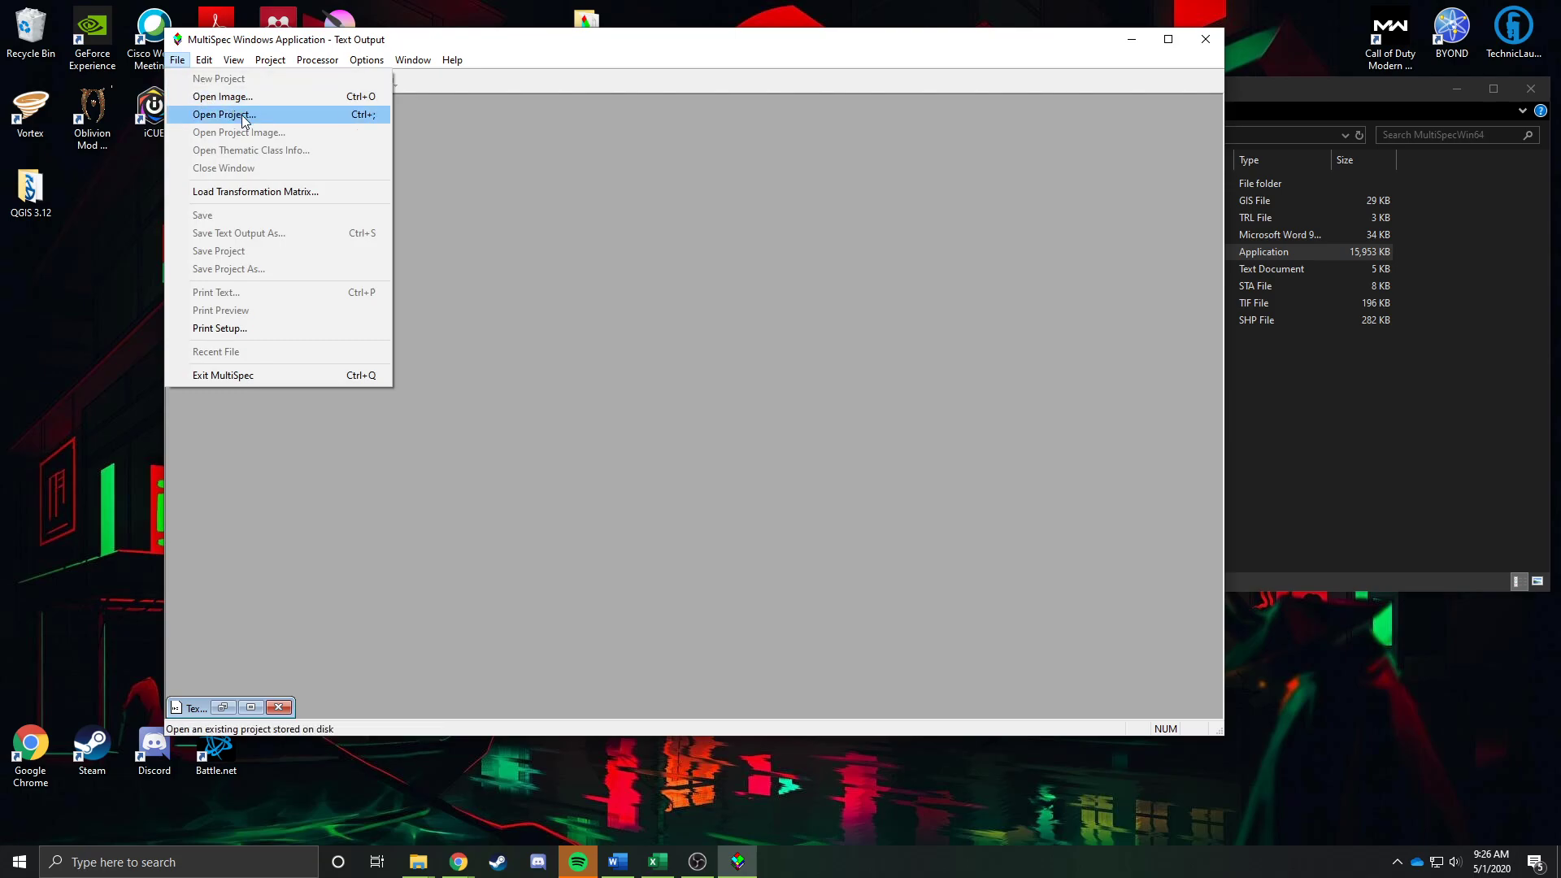
pyautogui.click(248, 66)
pyautogui.click(234, 61)
pyautogui.moveTo(177, 61)
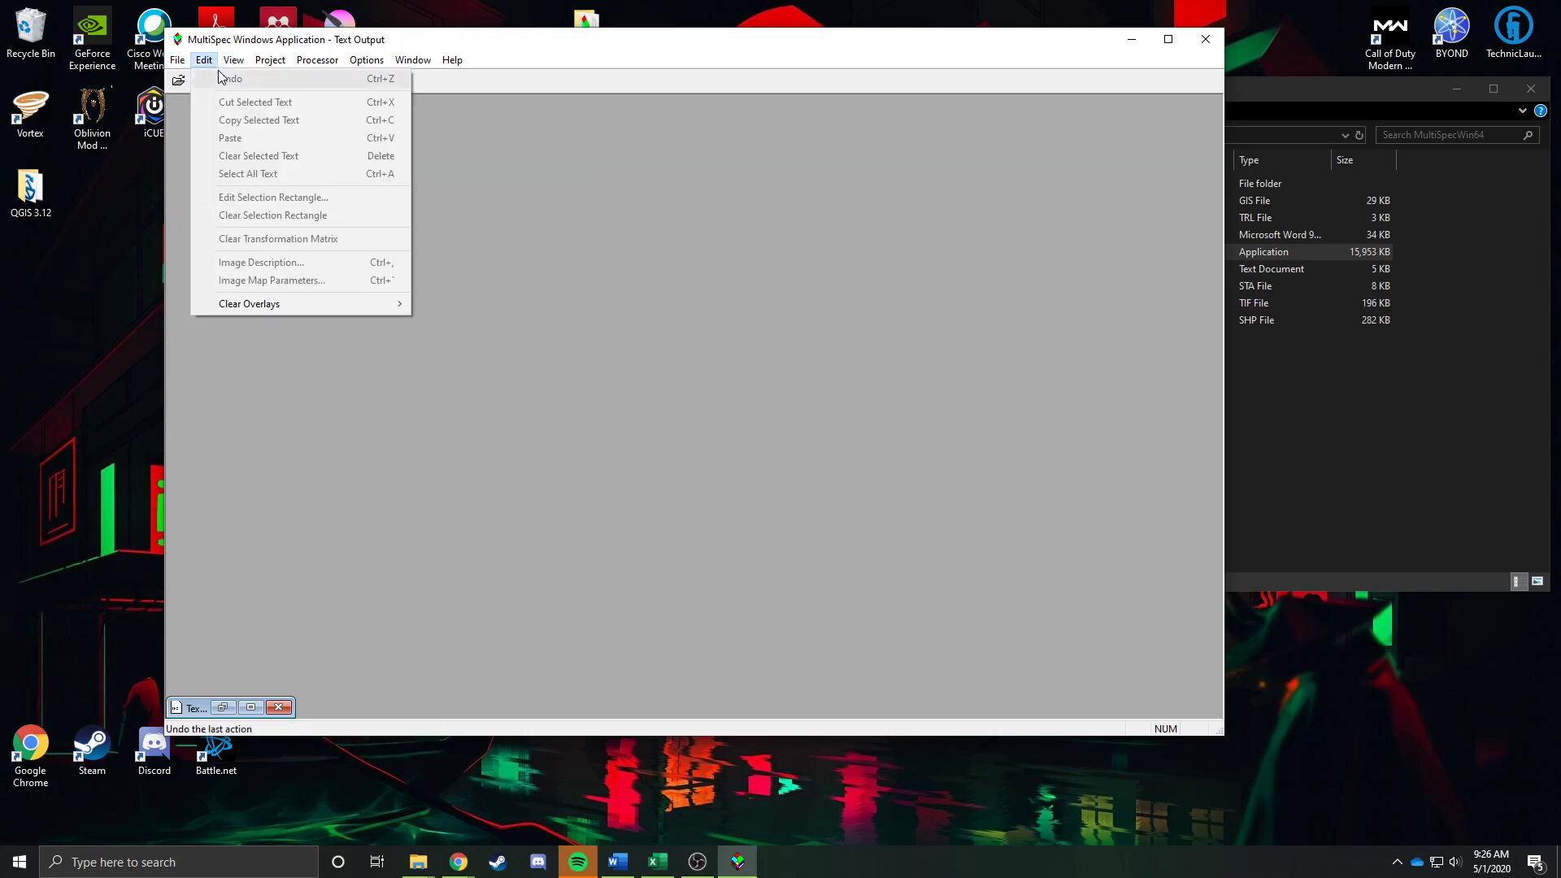
pyautogui.moveTo(330, 65)
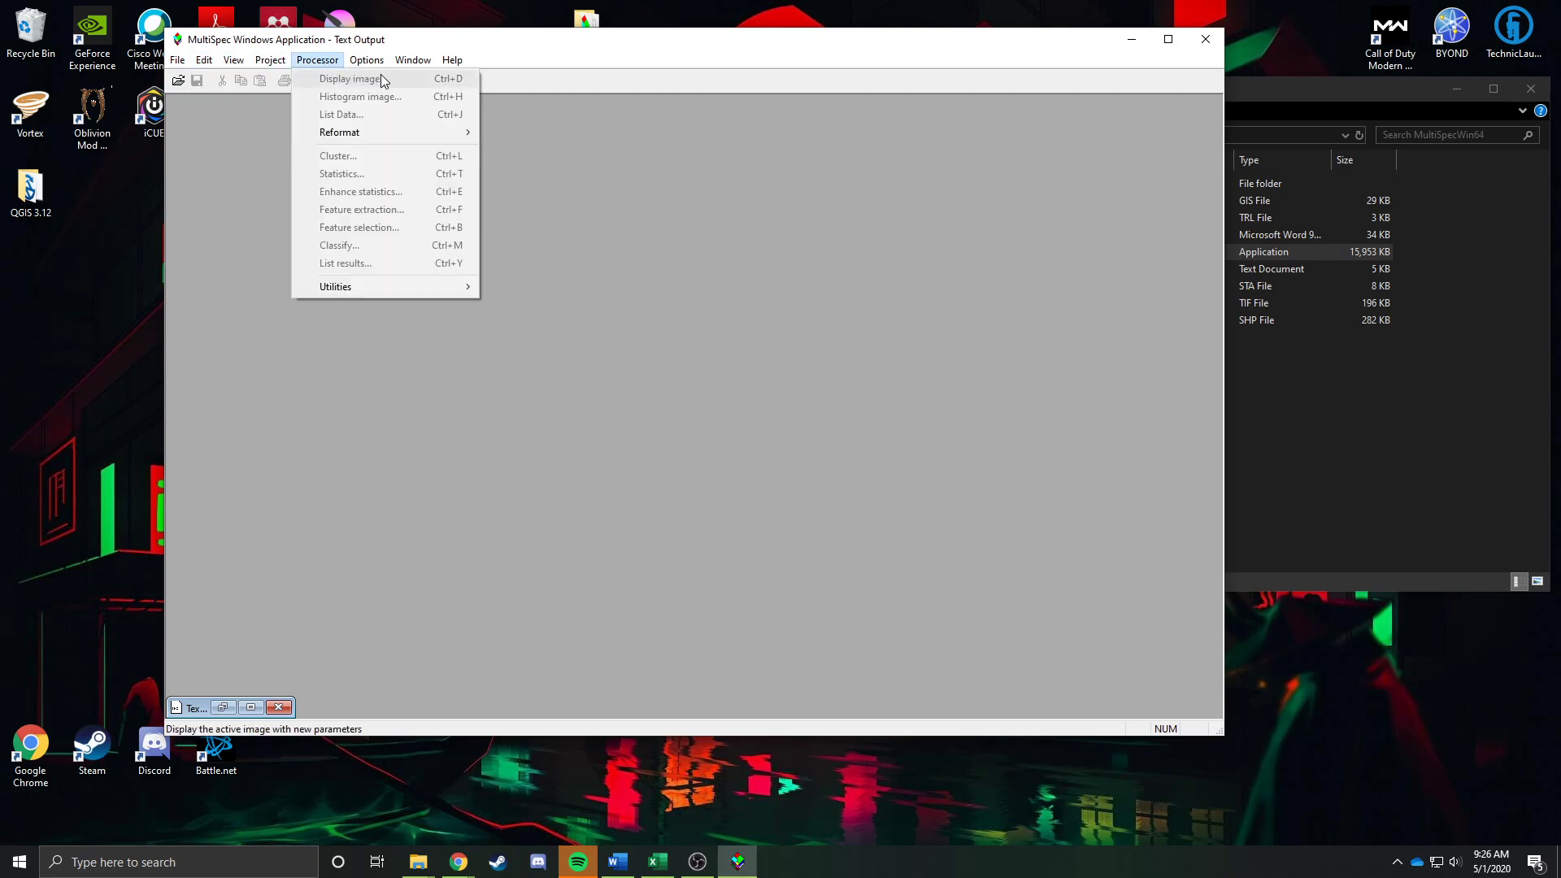
pyautogui.moveTo(448, 69)
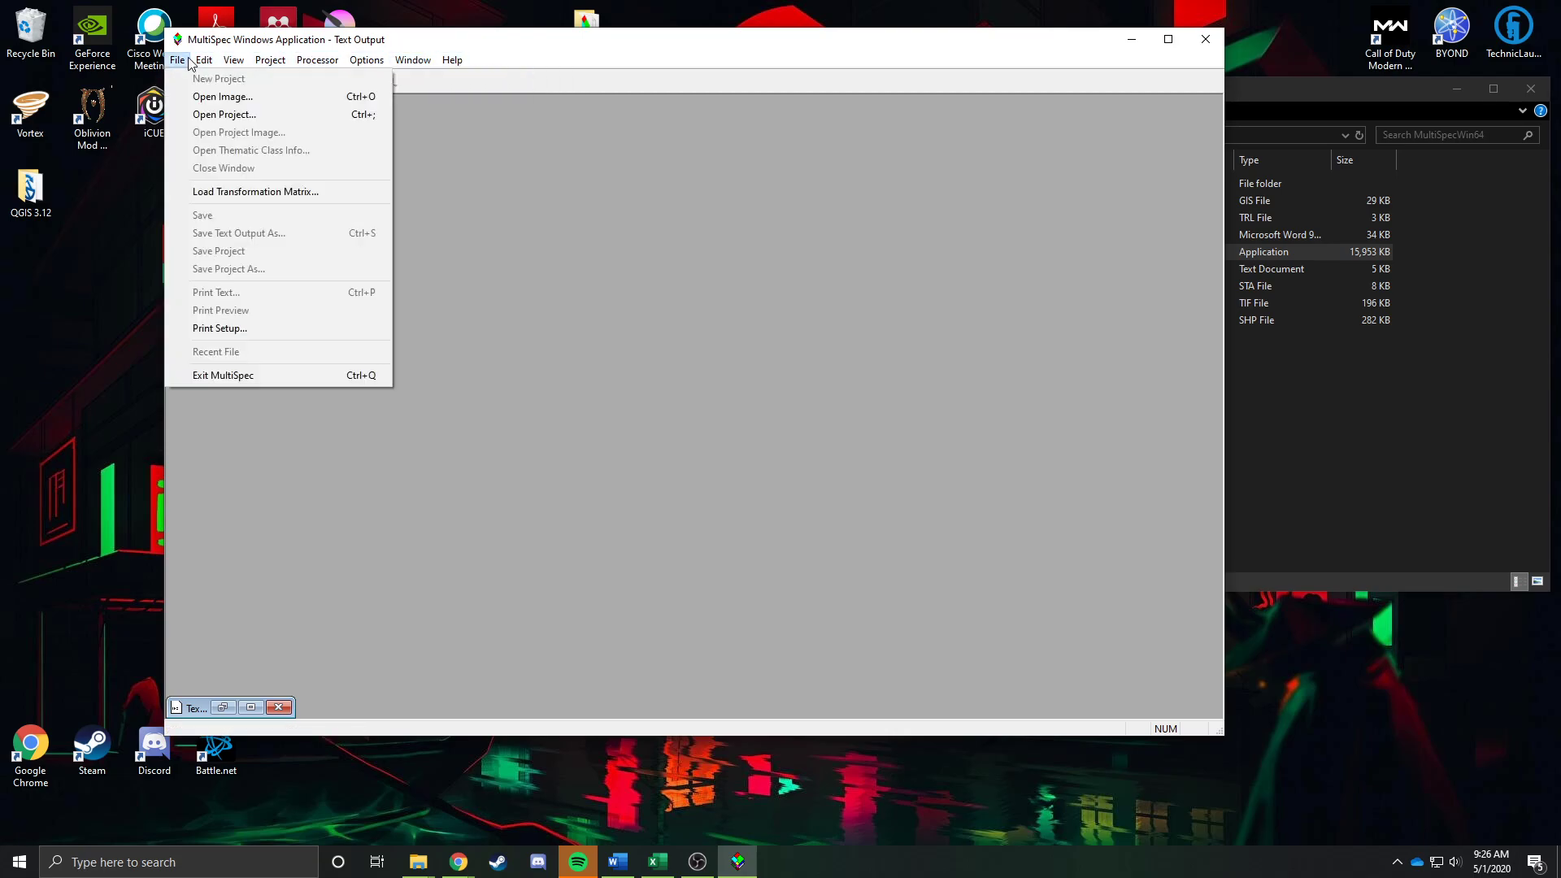
# - Open the image bridgewater_naip_4_band from the MultiSpec_Tutorial folder
pyautogui.click(187, 99)
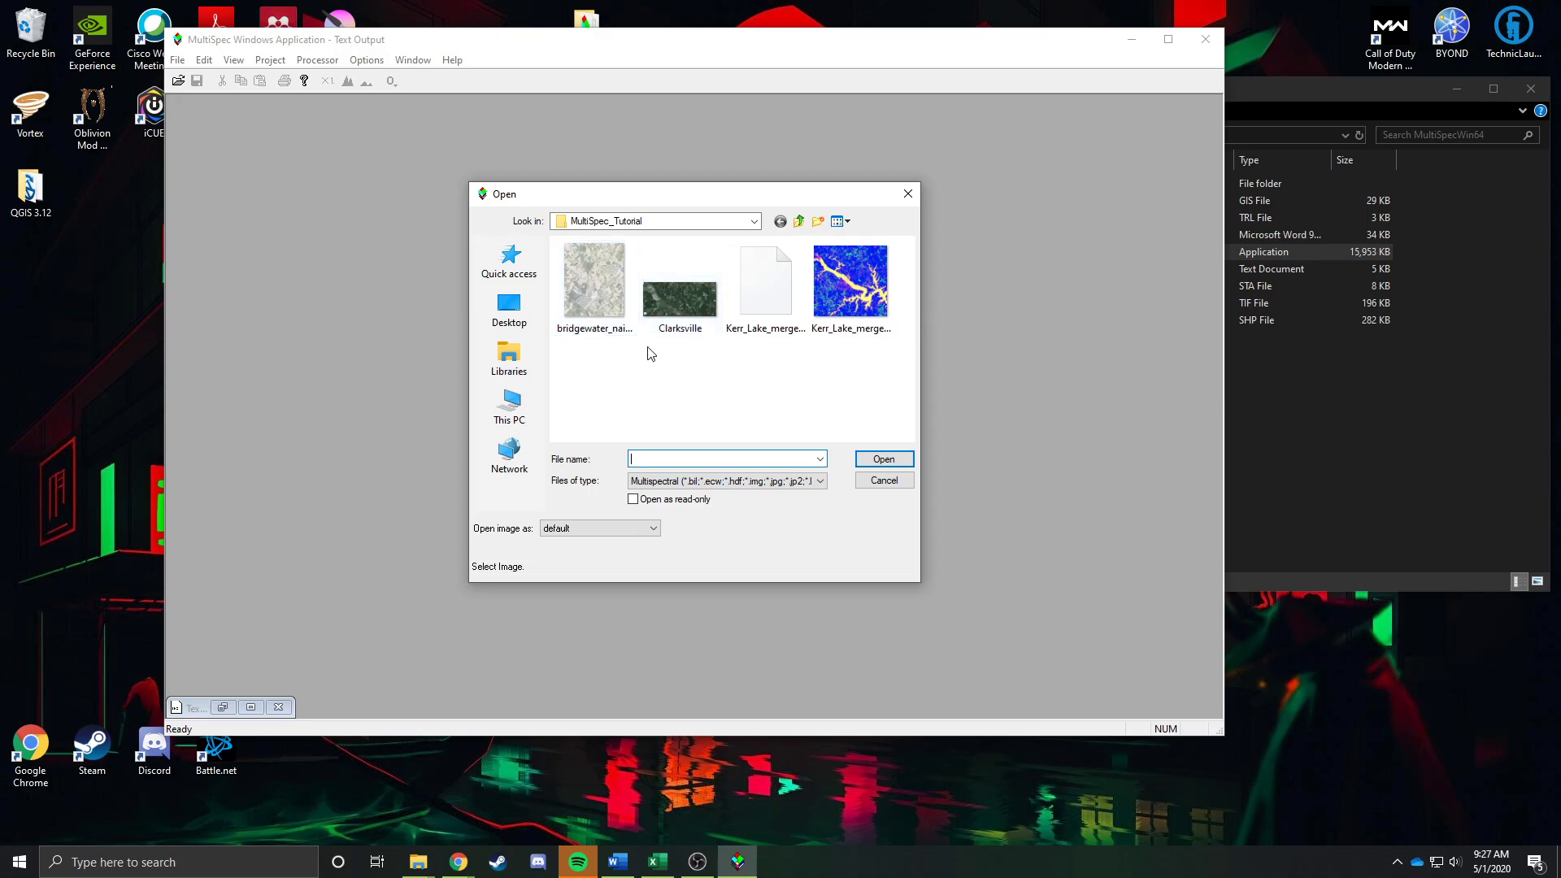
pyautogui.click(582, 285)
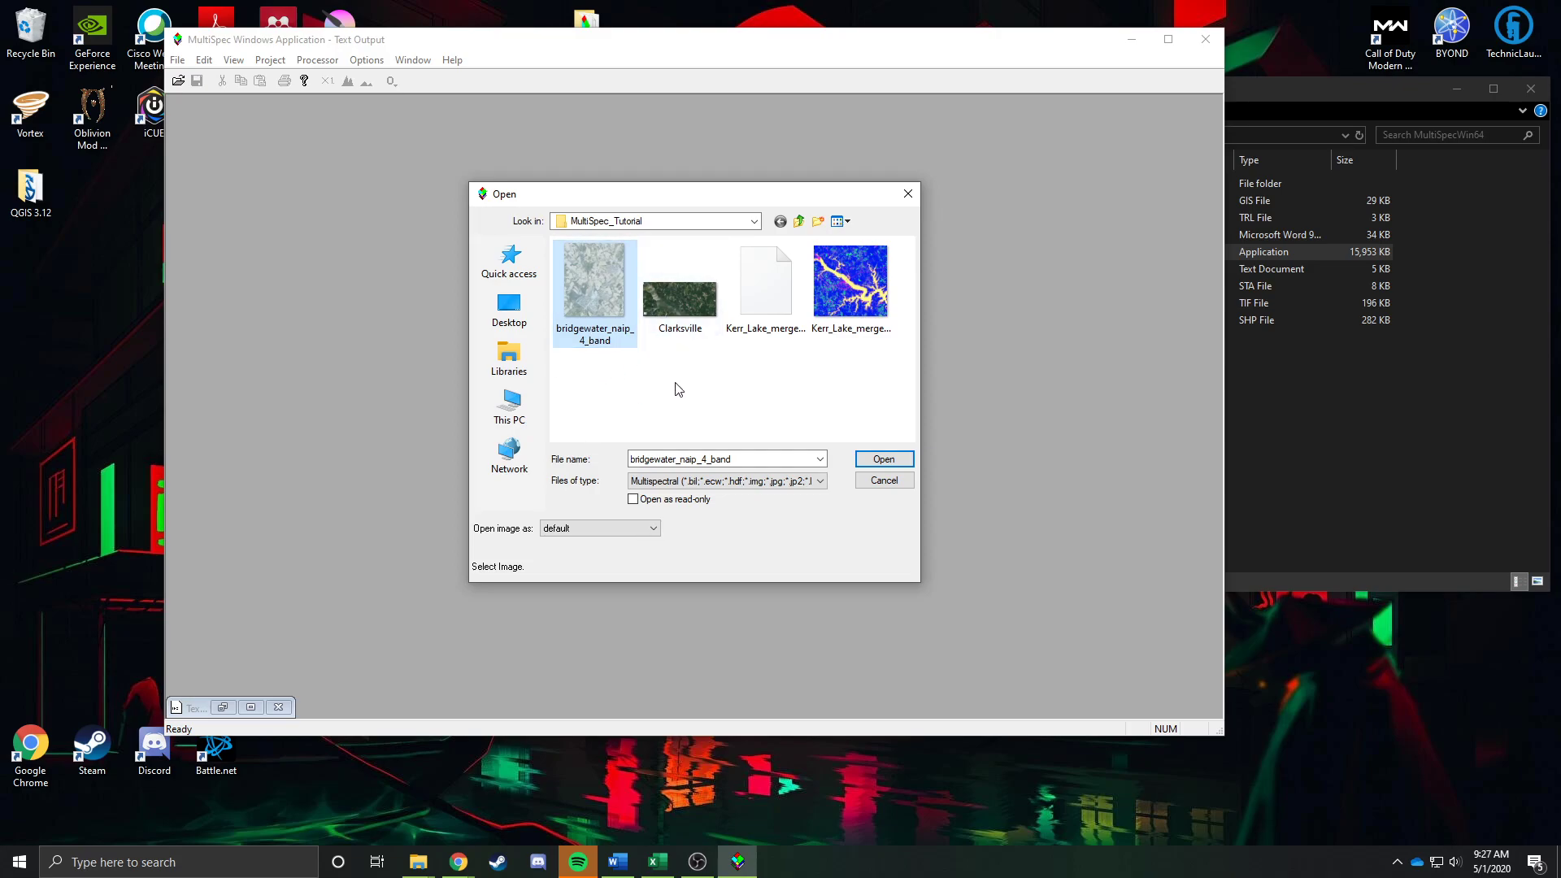
pyautogui.click(892, 459)
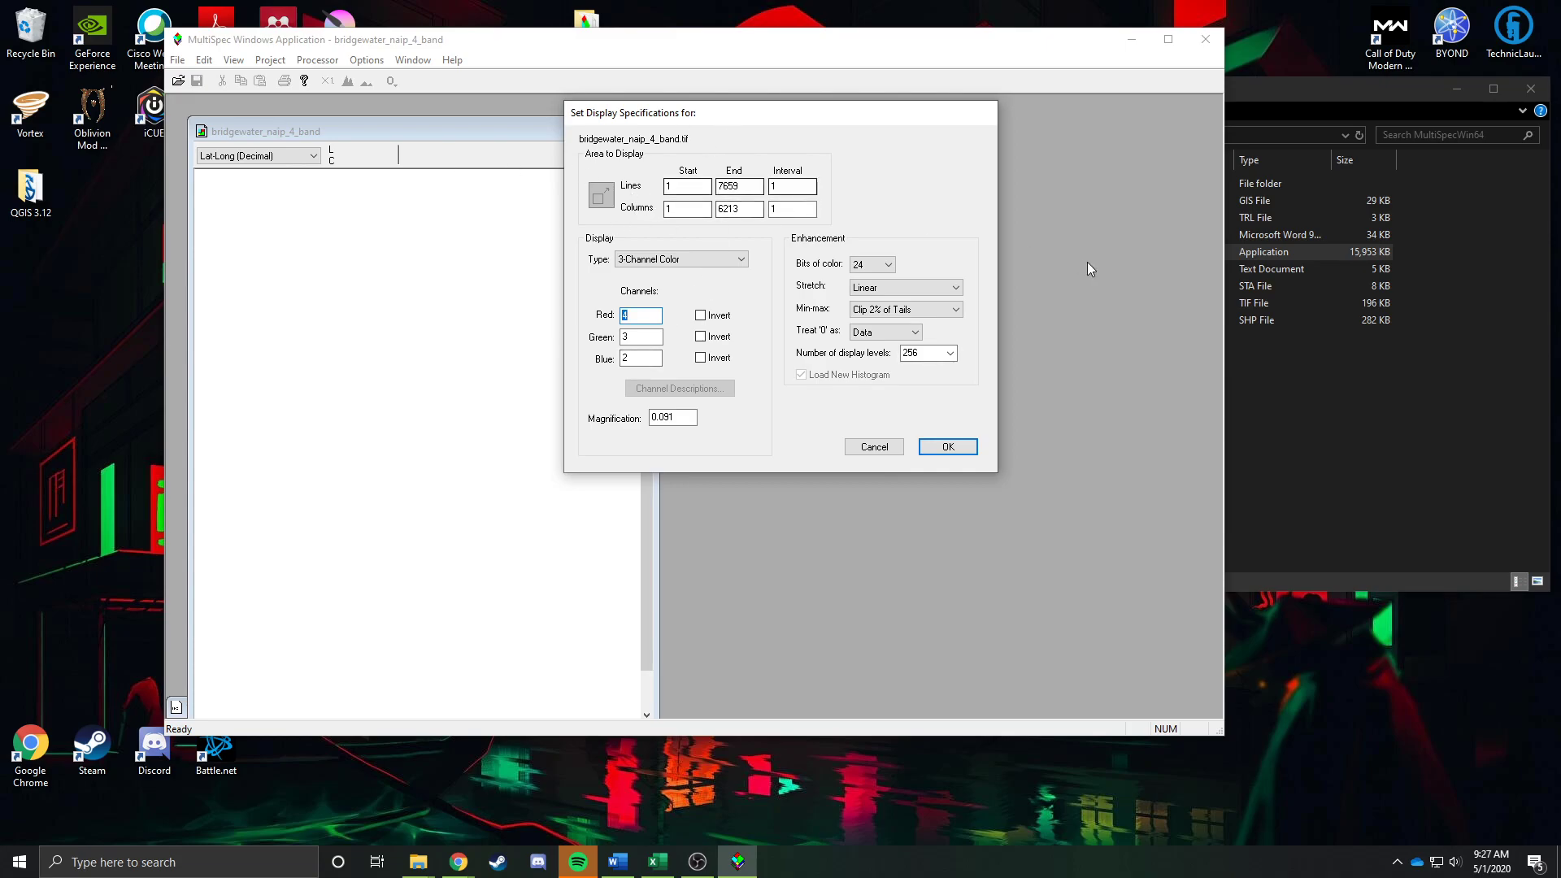
# - Display the image as 3-Channel Color with red 3, green 2 and blue 1, and compute a new histogram with the default settings
pyautogui.click(683, 258)
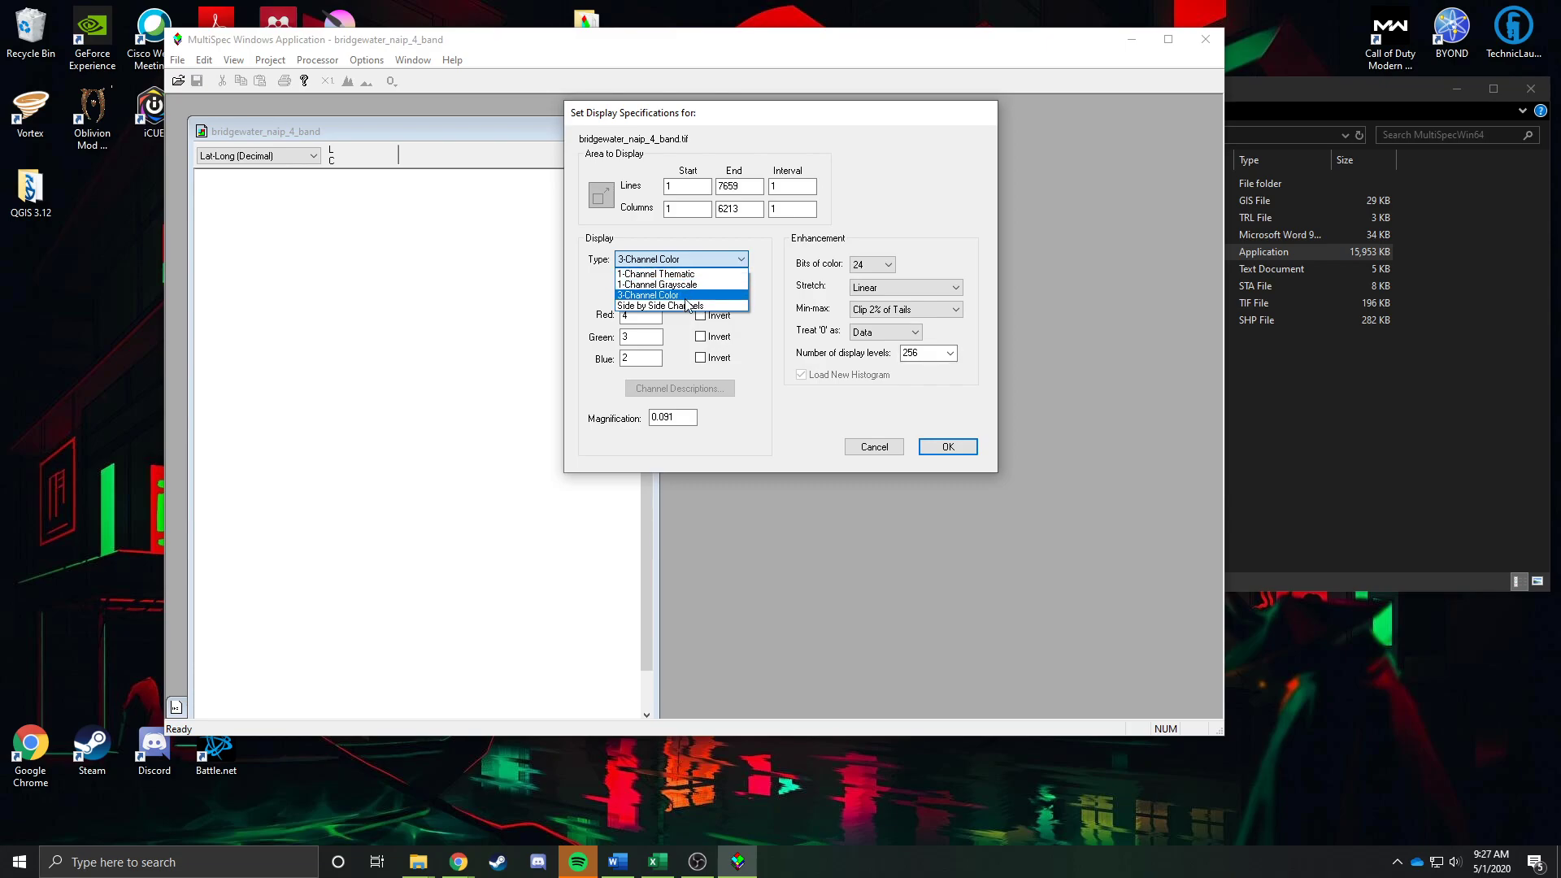
pyautogui.click(675, 295)
pyautogui.click(644, 320)
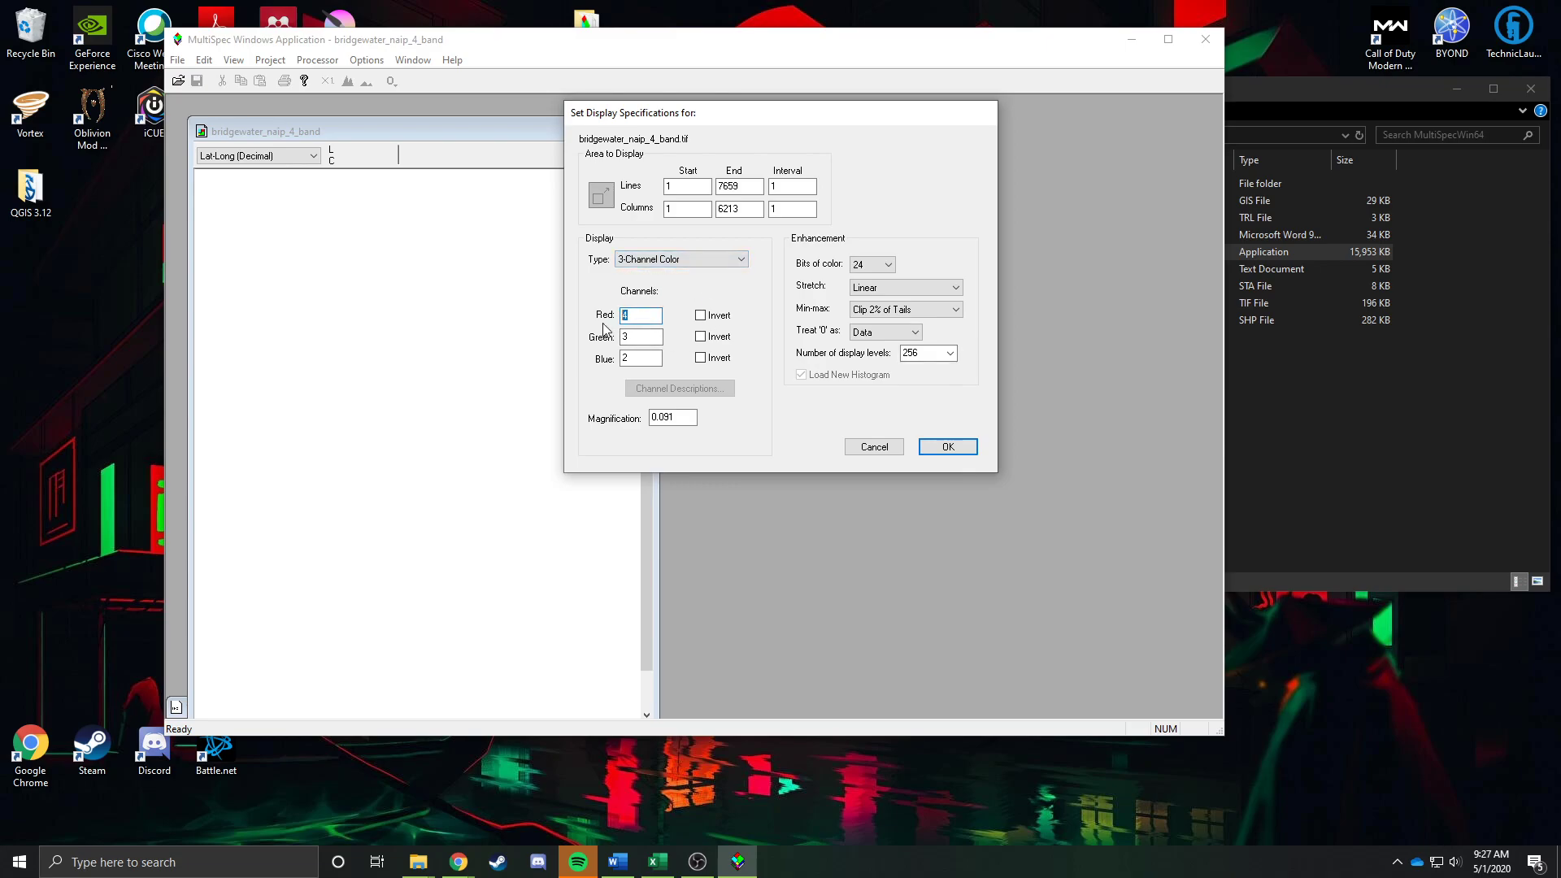
pyautogui.write('3')
pyautogui.doubleClick(642, 337)
pyautogui.write('3')
pyautogui.press('Tab')
pyautogui.write('1')
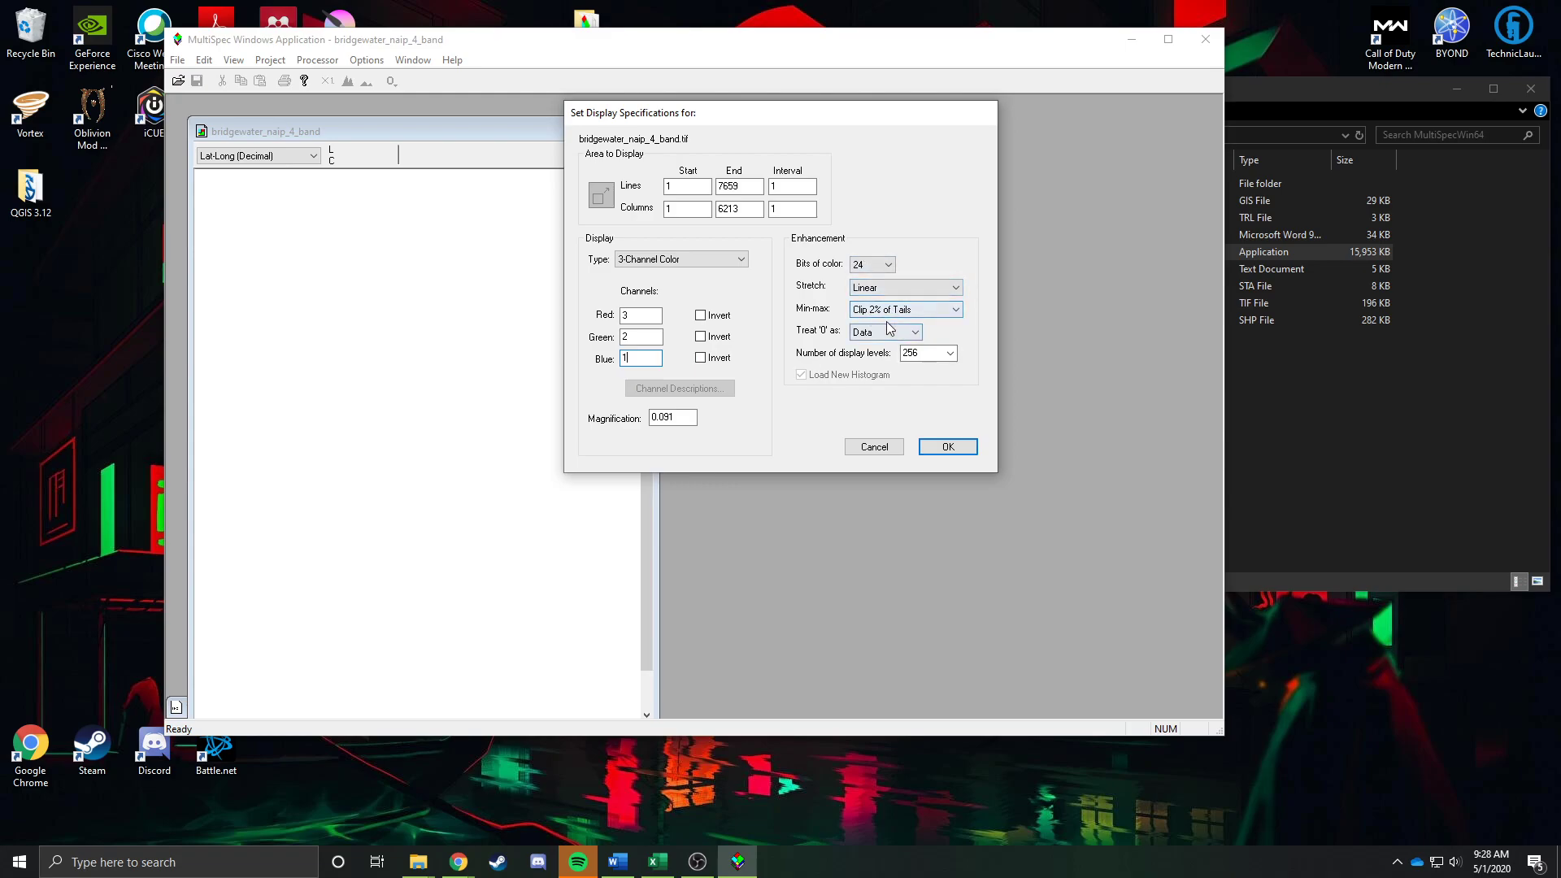
pyautogui.click(958, 450)
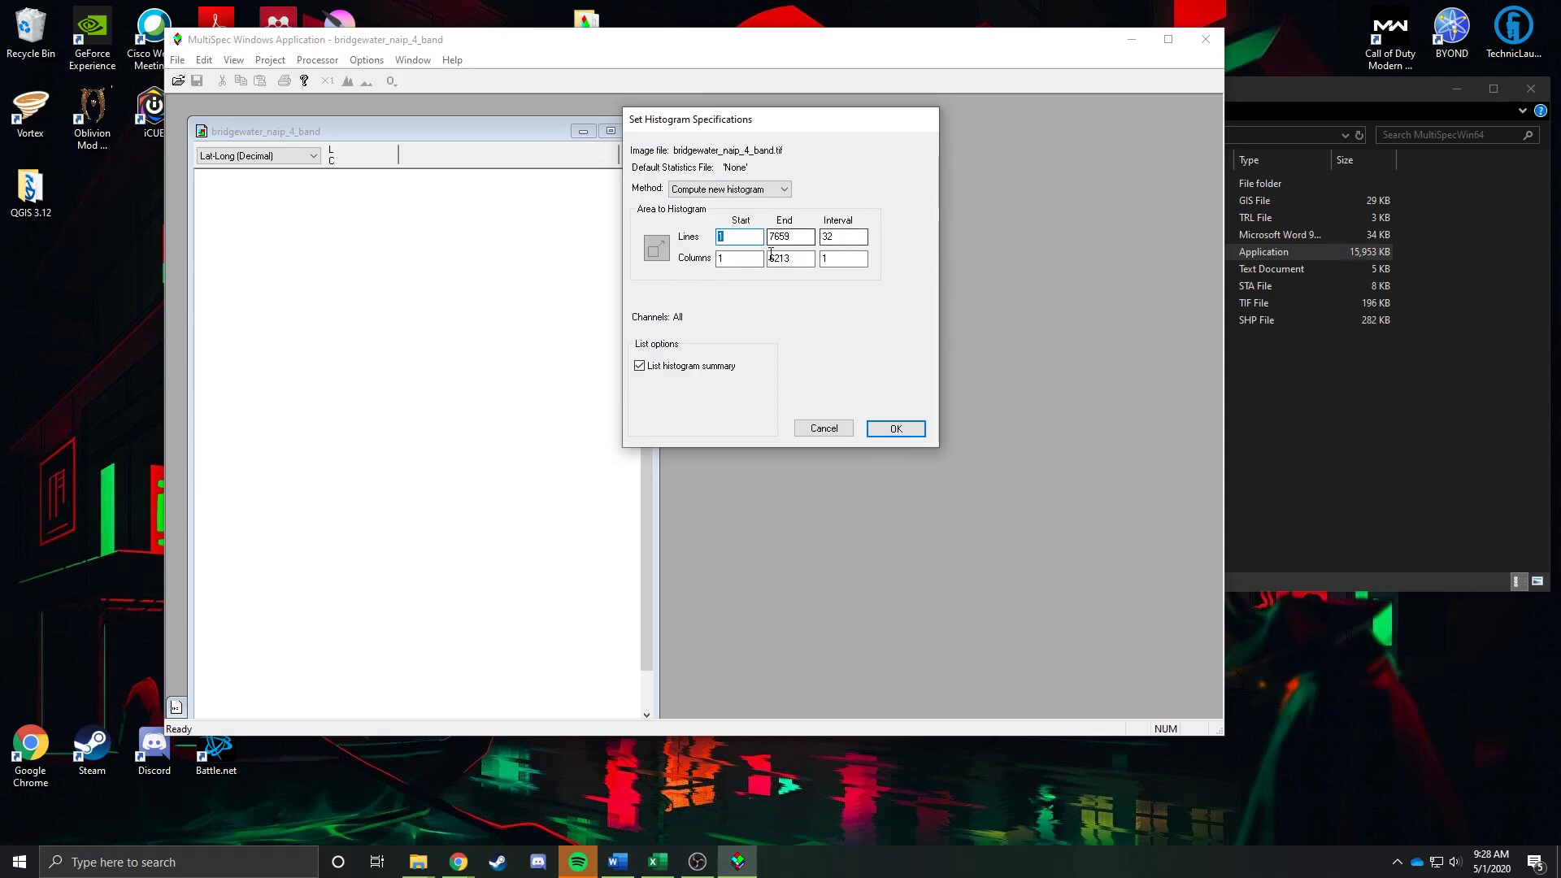
pyautogui.click(895, 428)
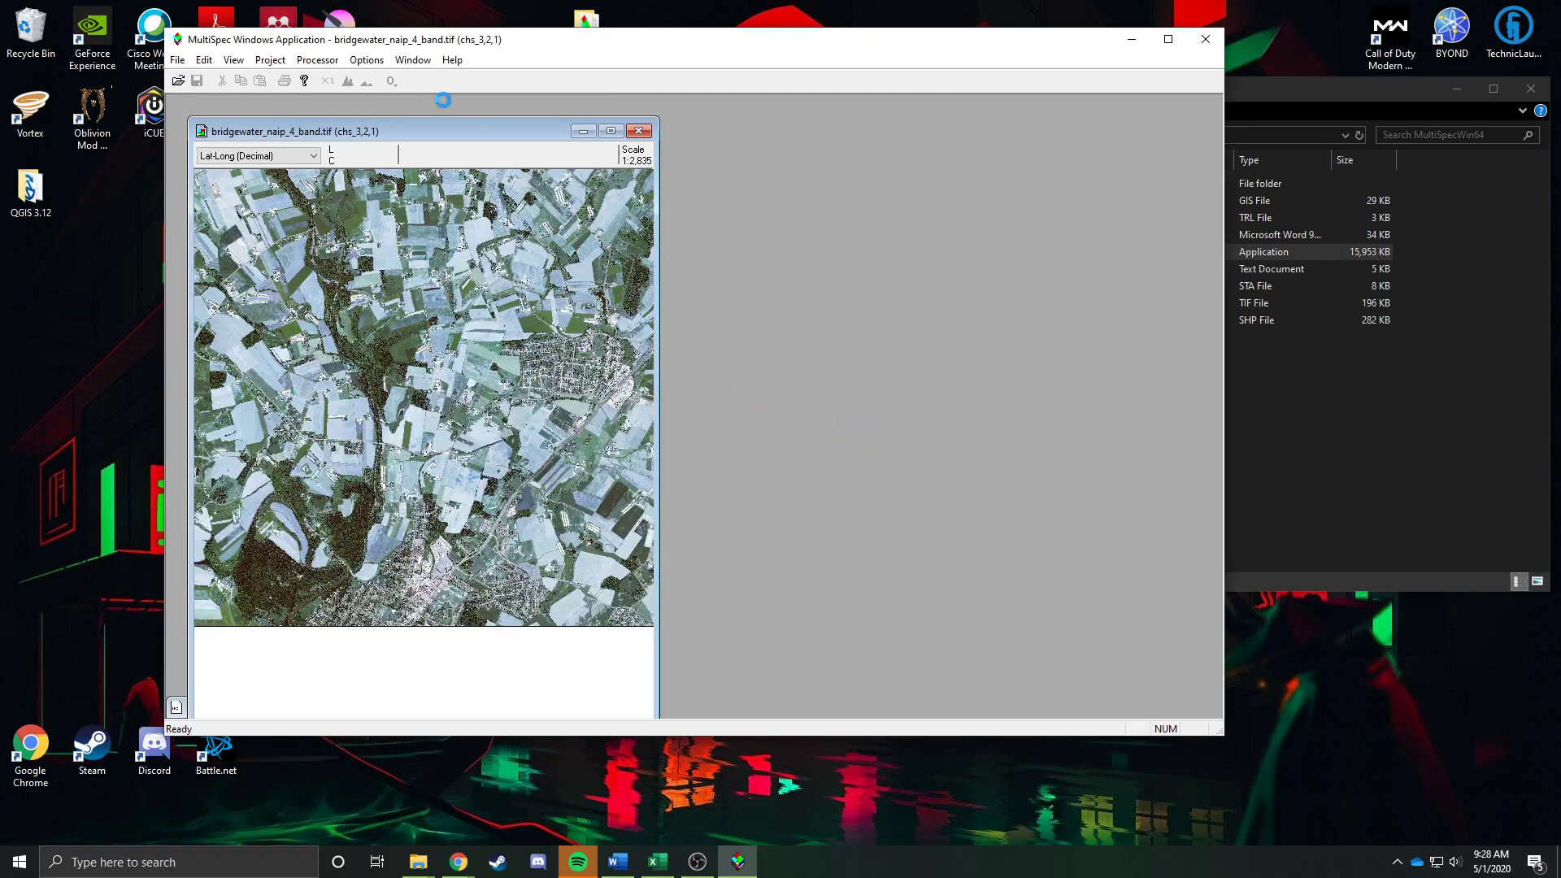
# - Widen the bridgewater image window and place it near the upper-left corner of the workspace
pyautogui.moveTo(384, 138); pyautogui.dragTo(437, 99)
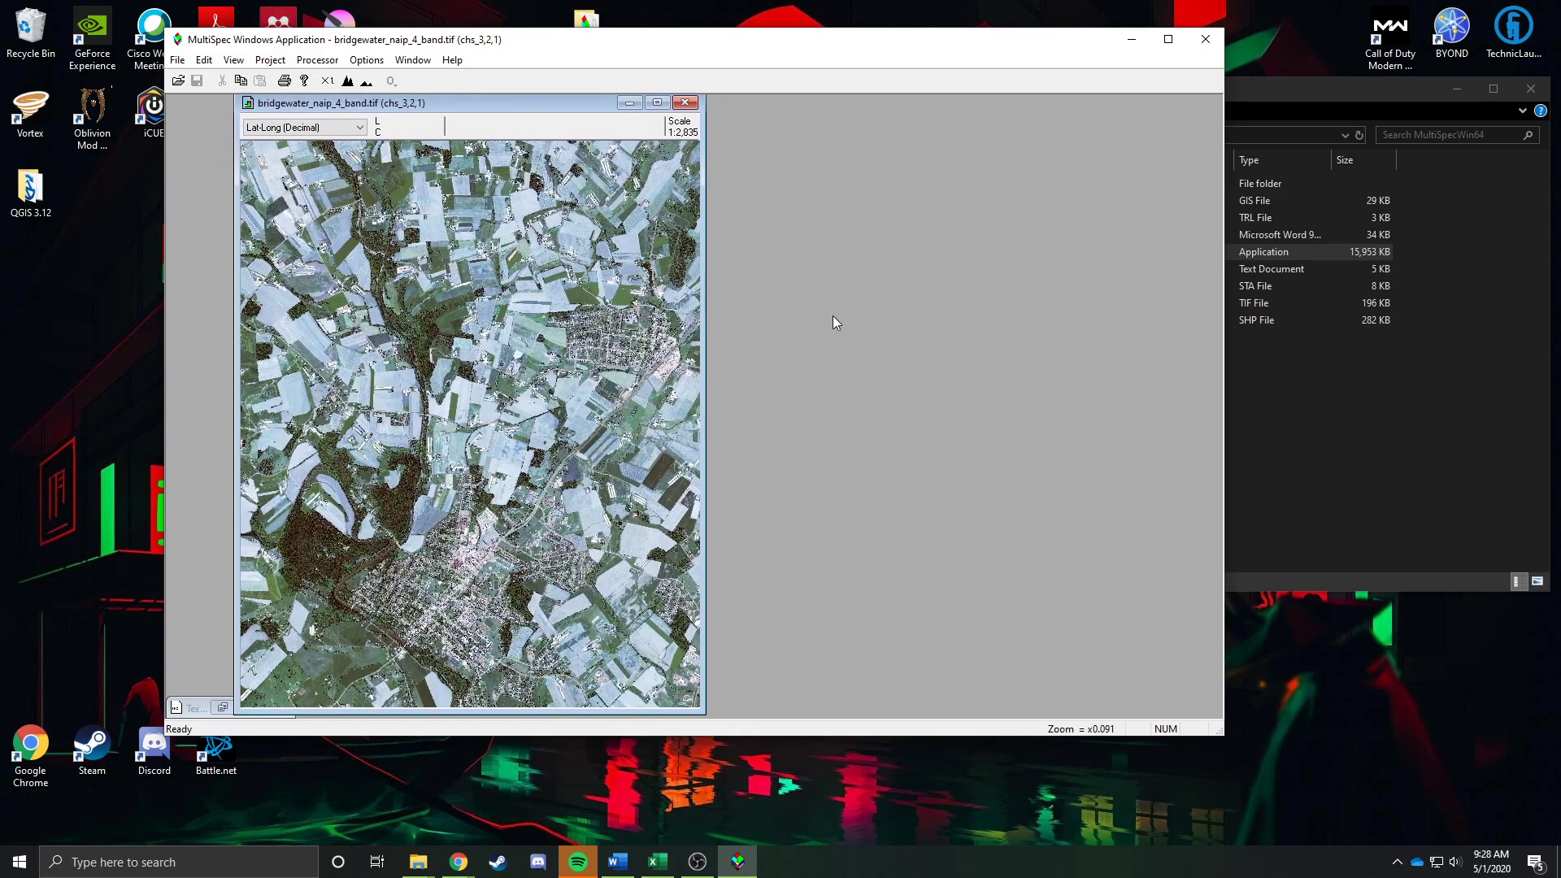
pyautogui.moveTo(706, 250); pyautogui.dragTo(867, 244)
pyautogui.moveTo(640, 112); pyautogui.dragTo(596, 119)
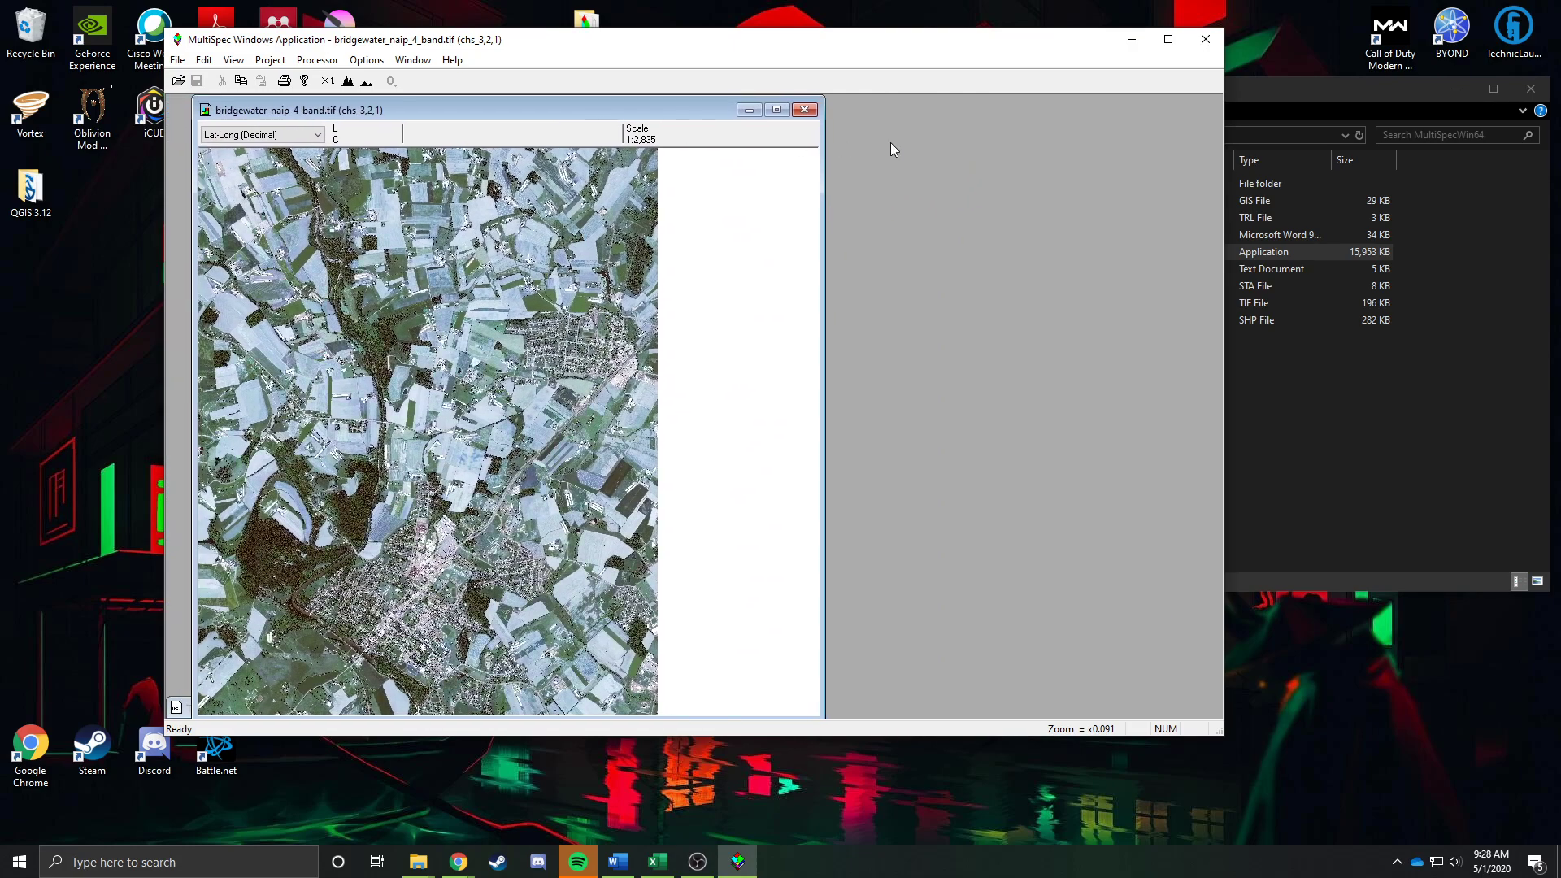
# - View the histogram summary in the Text Output window, minimize that window and restore the bridgewater image window
pyautogui.click(747, 110)
pyautogui.click(249, 707)
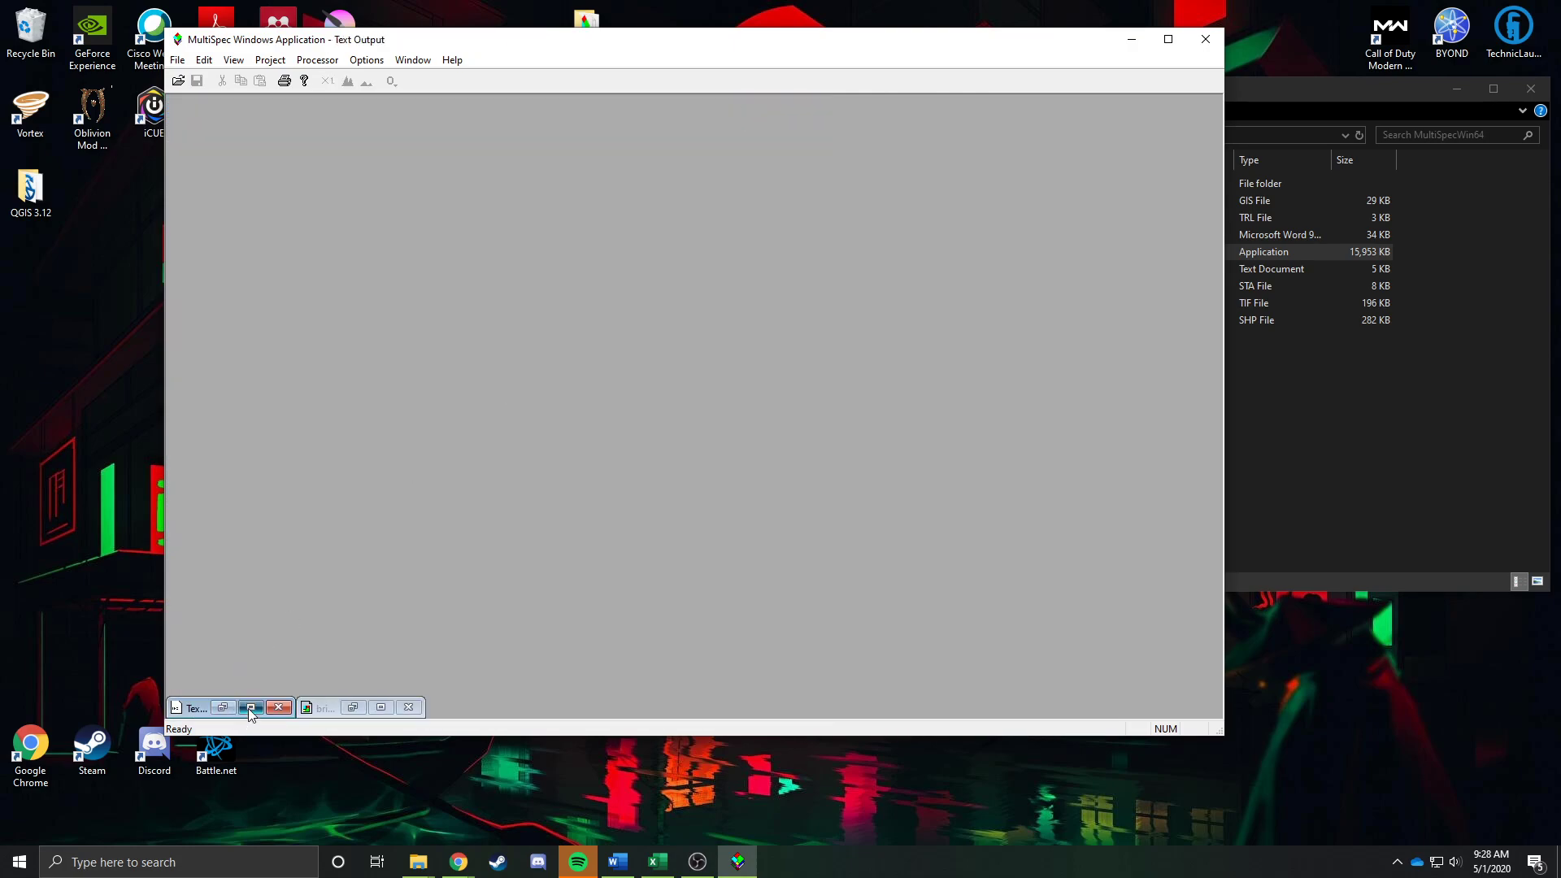
pyautogui.click(1200, 60)
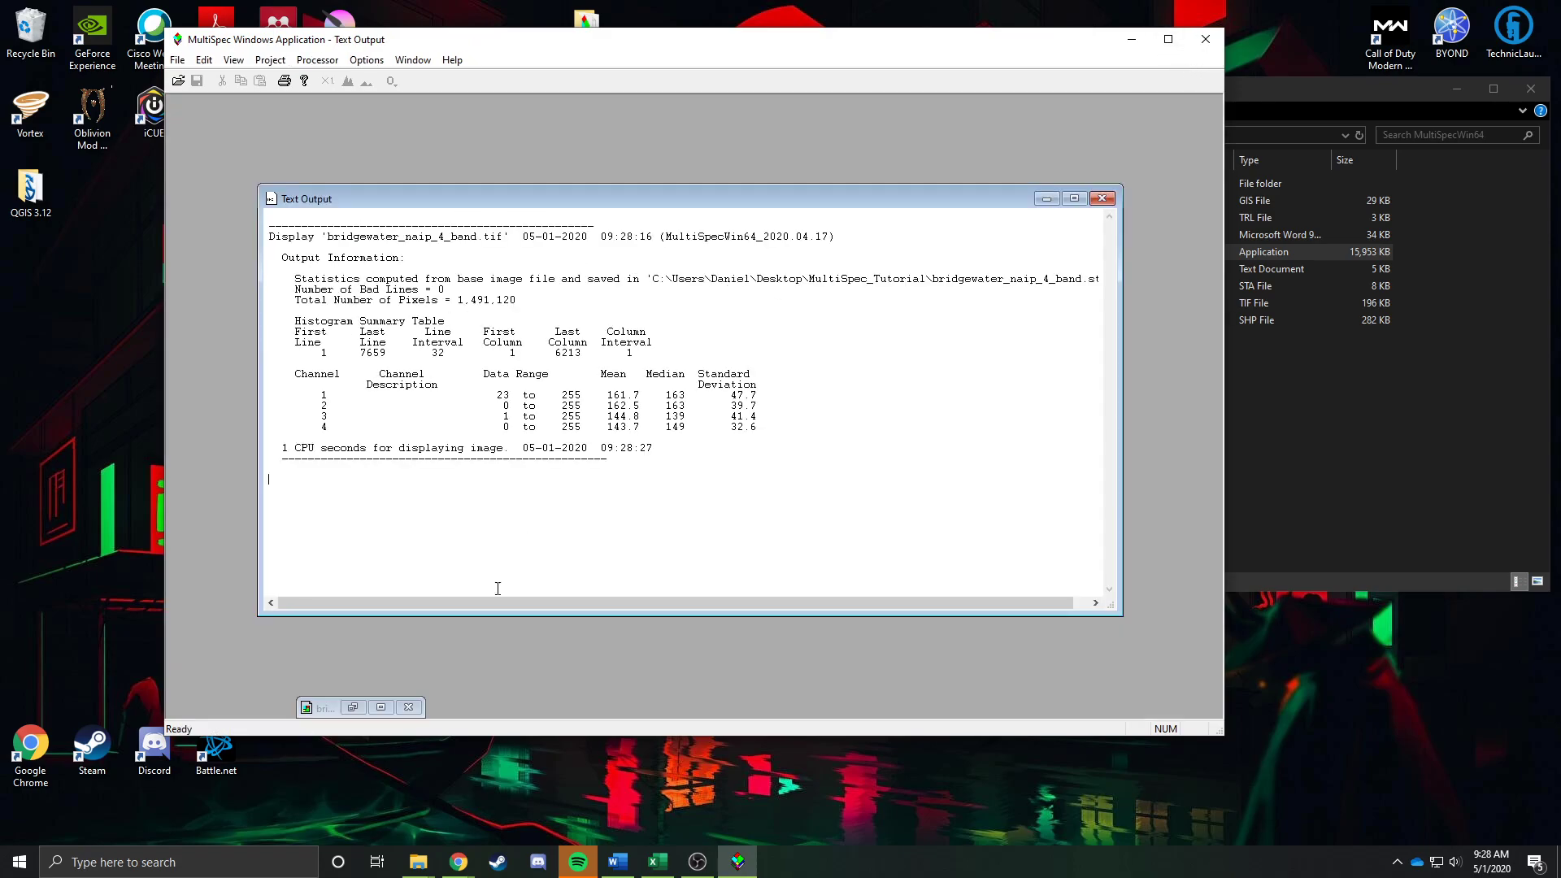
pyautogui.click(369, 713)
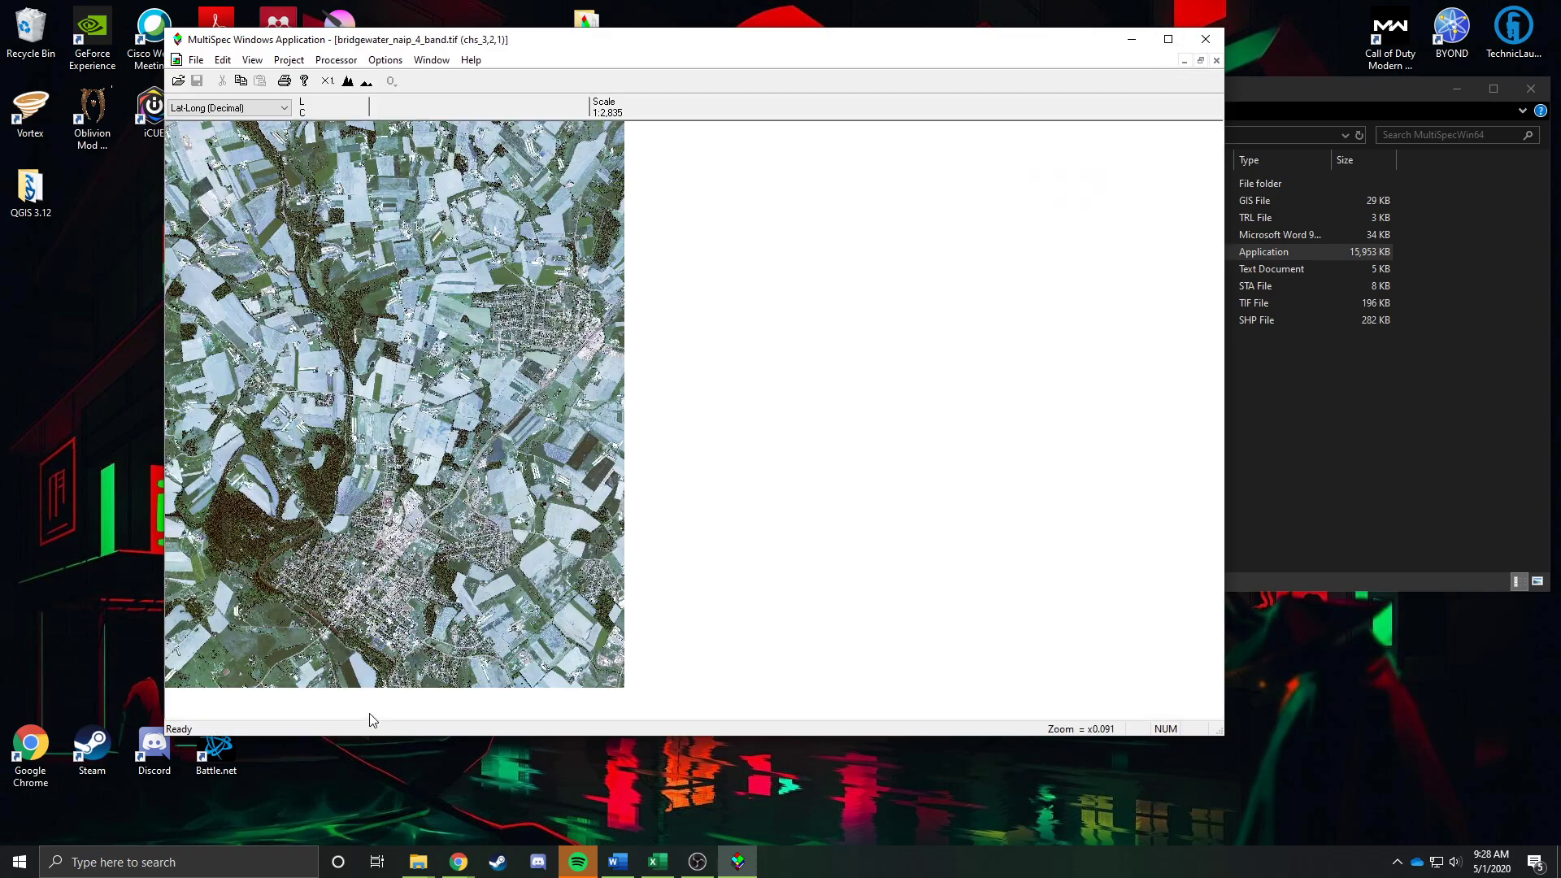
pyautogui.click(1200, 60)
pyautogui.click(1046, 198)
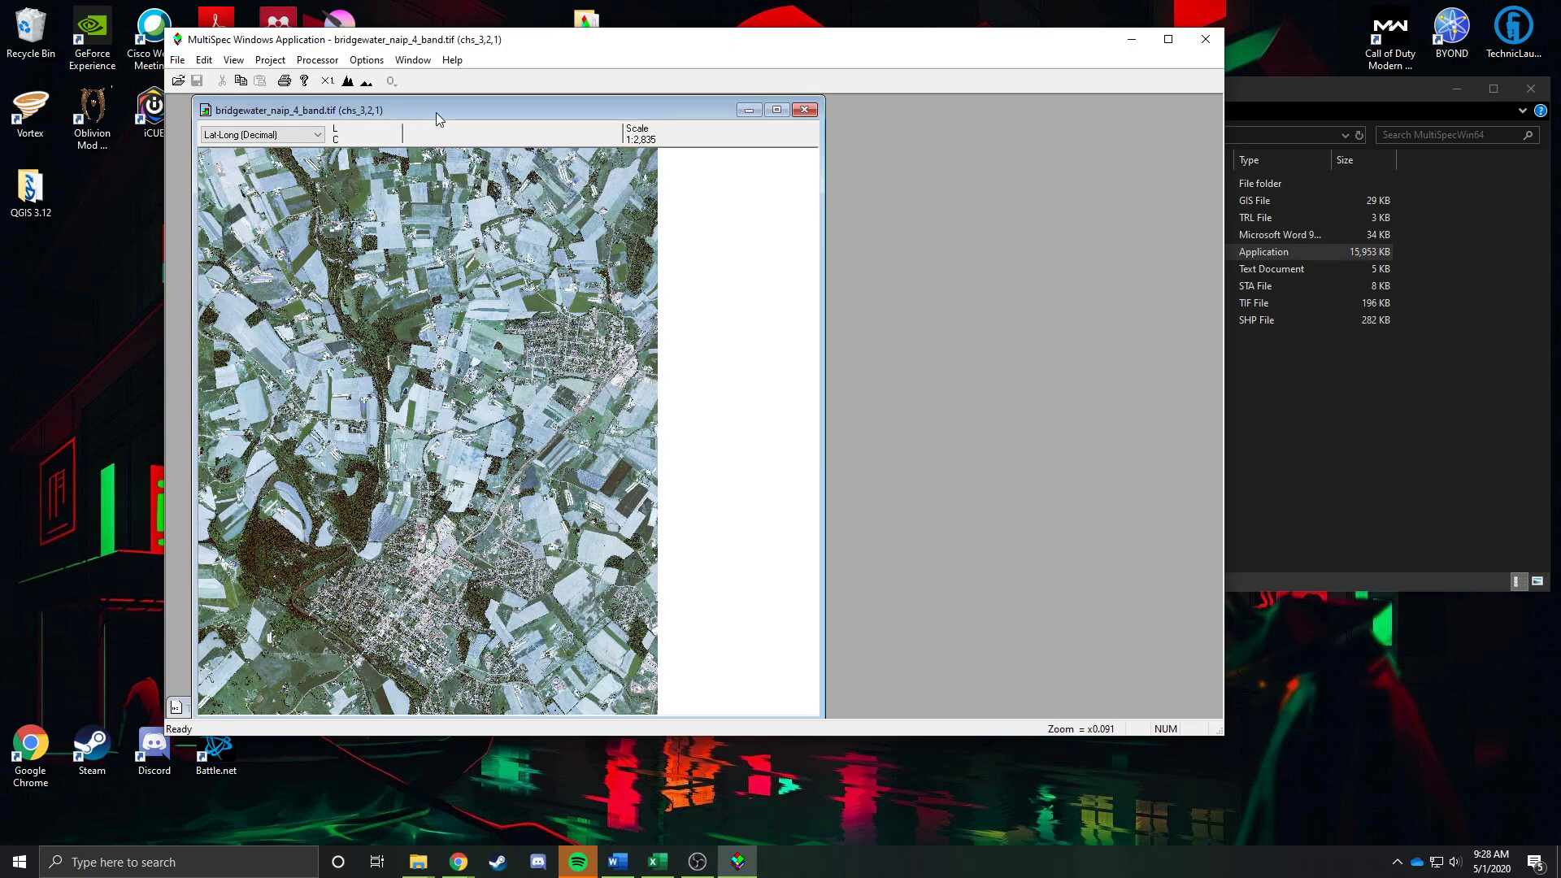